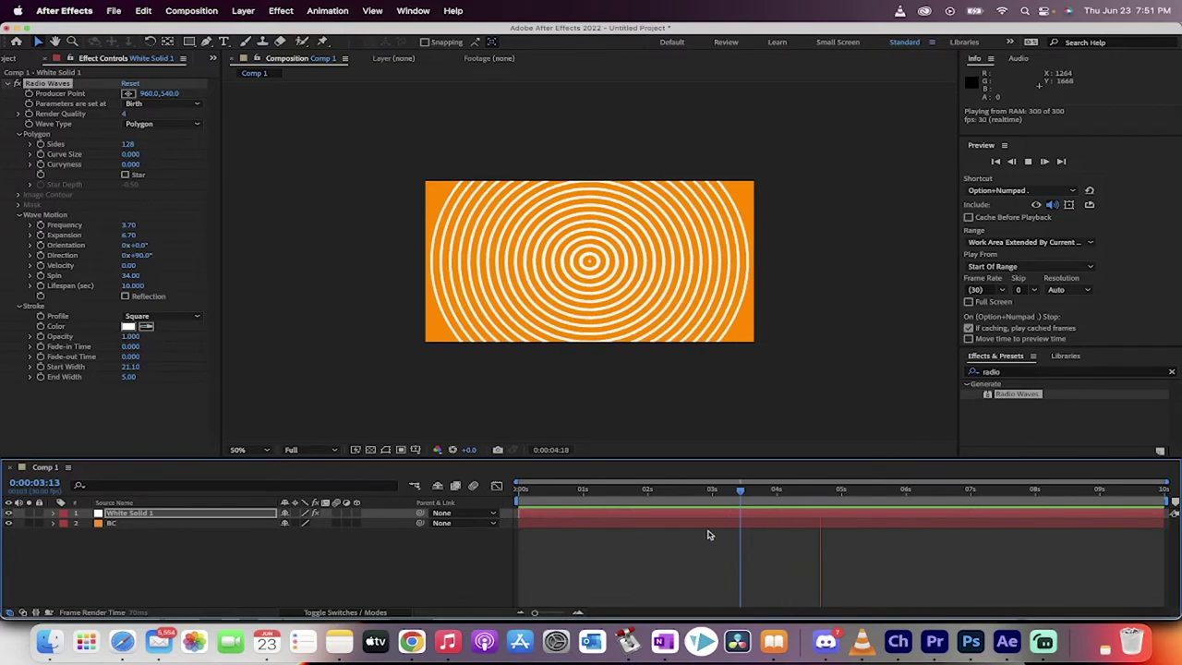
Scrub the expanding rings, cut Radio Waves Sides from 128 to 3, and preview.
left_click(562, 495)
left_click_drag(562, 495, 434, 480)
left_click_drag(635, 492, 723, 492)
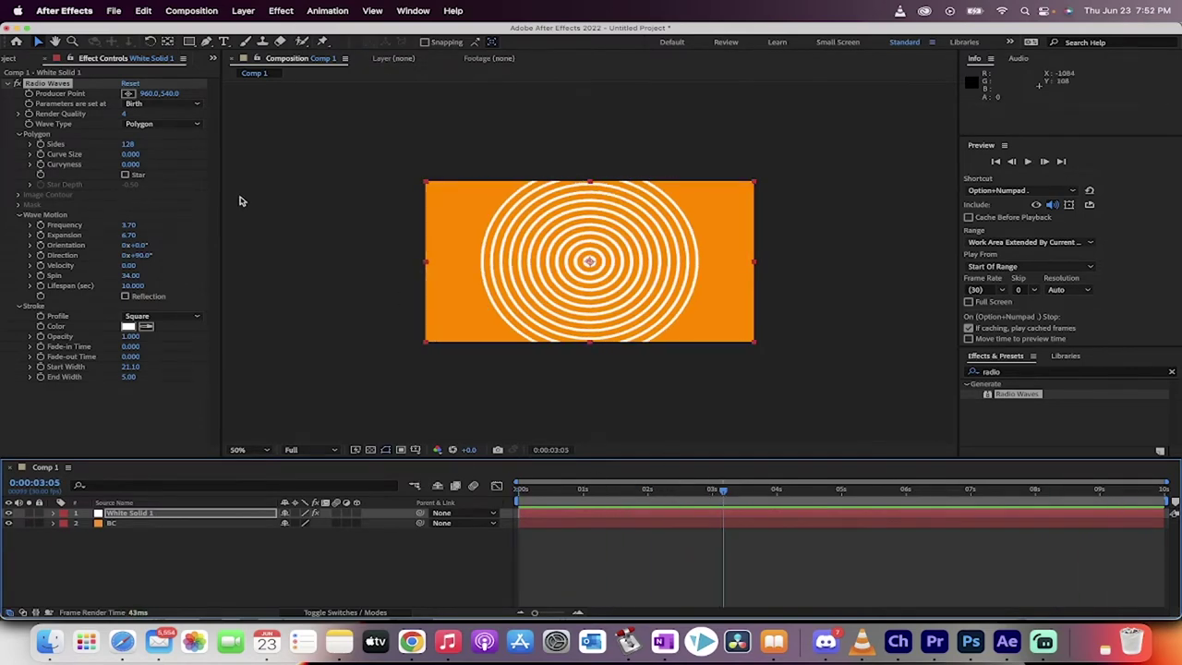
left_click_drag(128, 145, 28, 148)
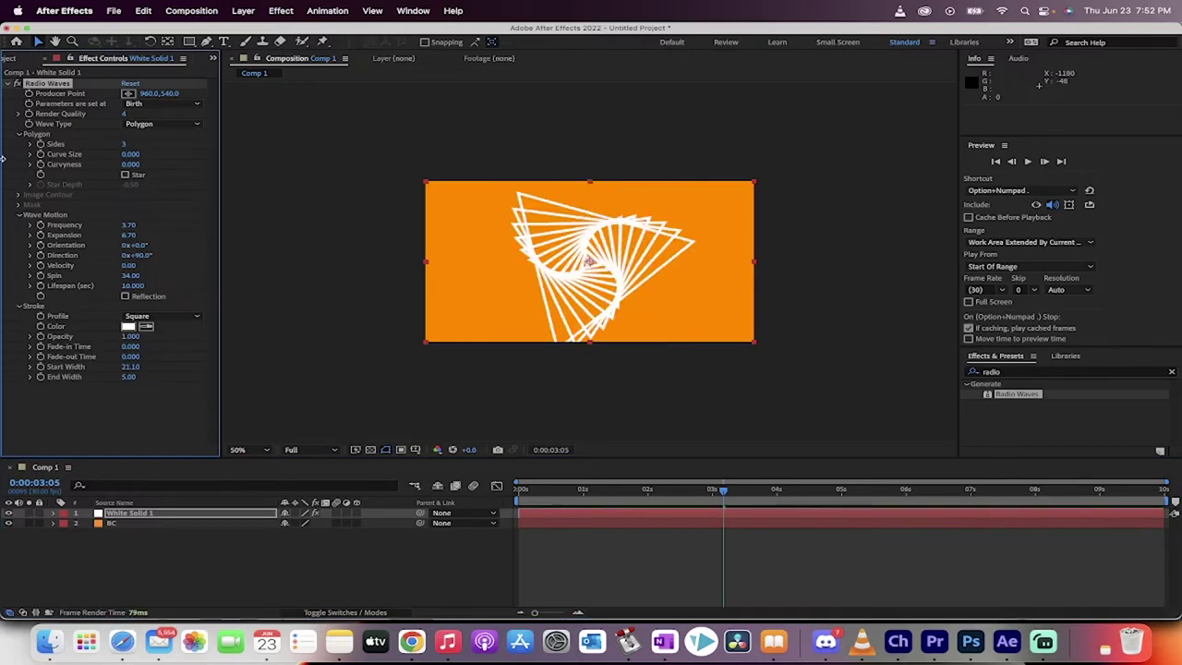
key("space")
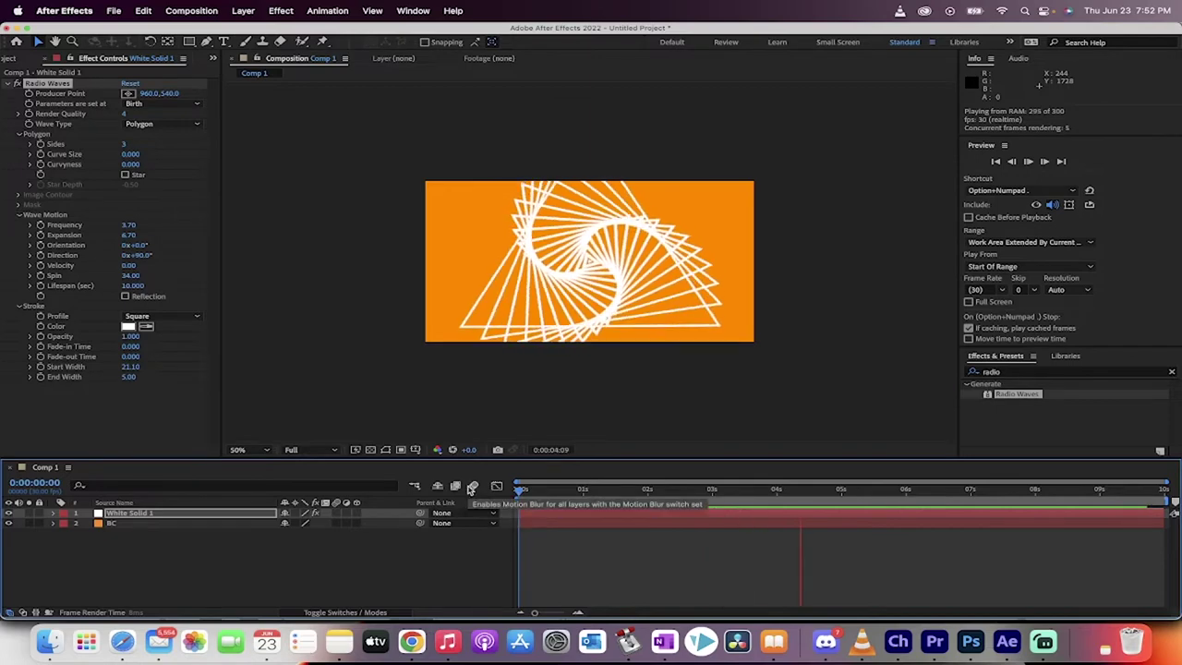
key("space")
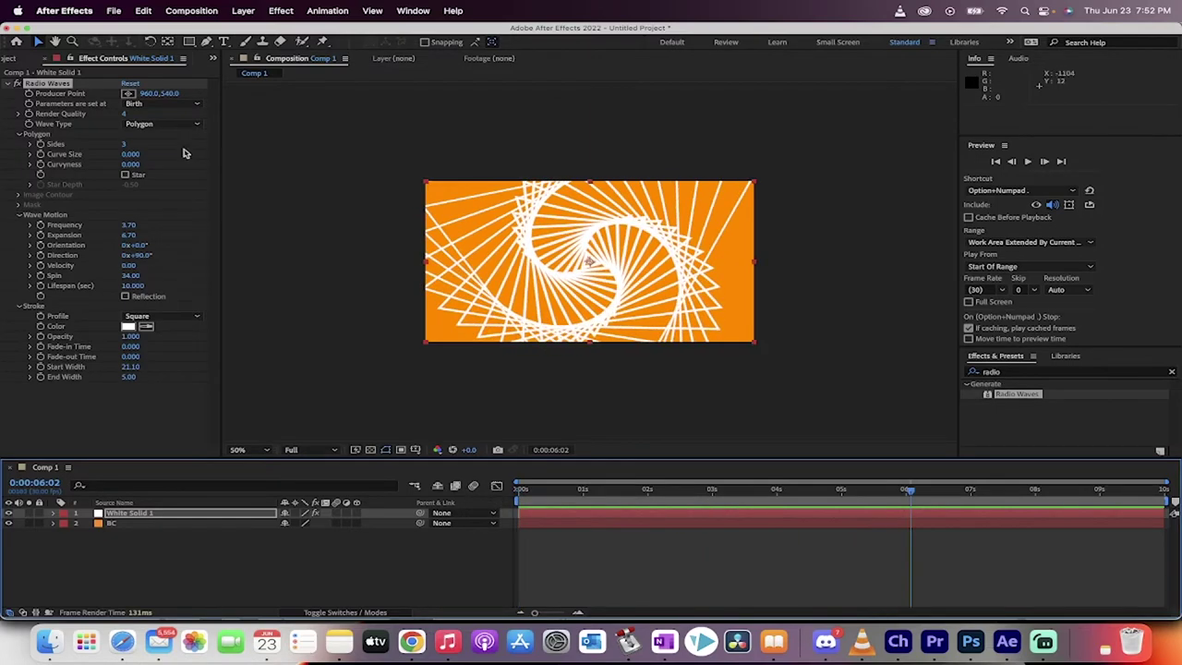
Raise the Radio Waves Sides to 15 and preview the 15-sided rings.
left_click_drag(124, 146, 131, 144)
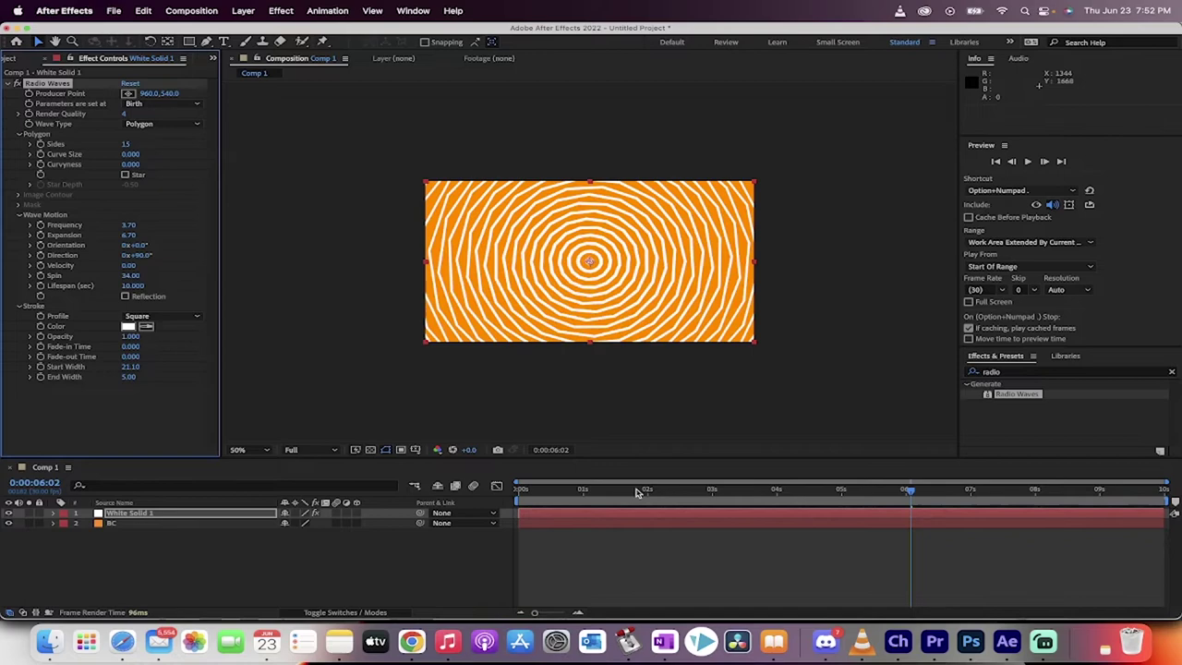
key("space")
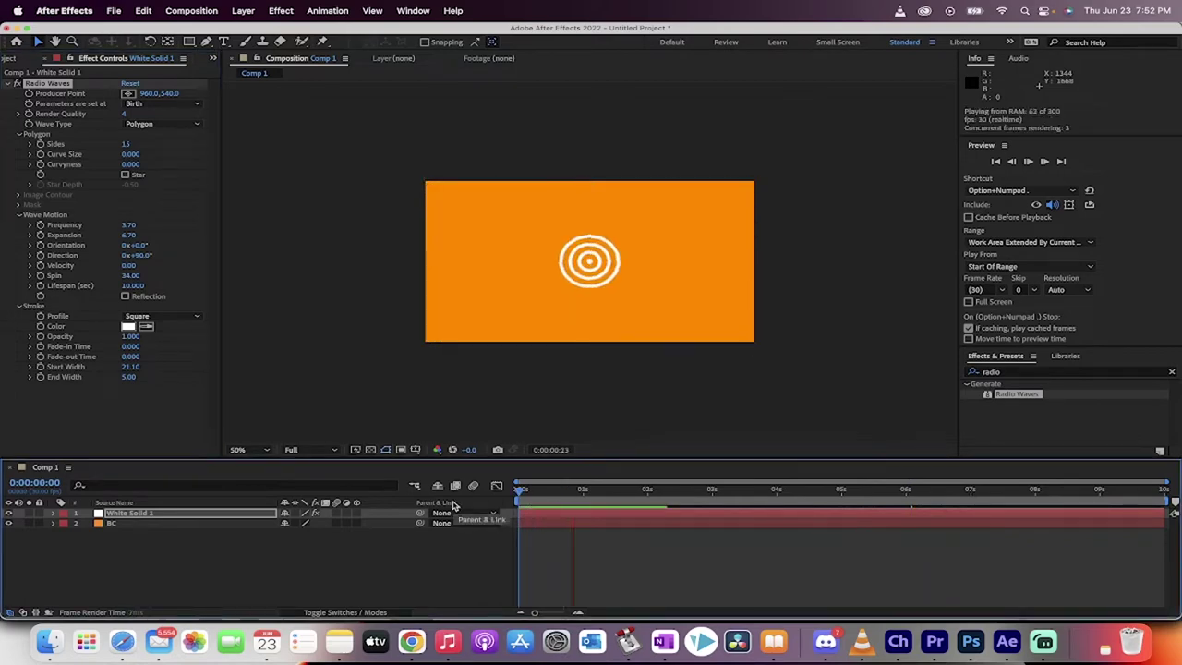
key("space")
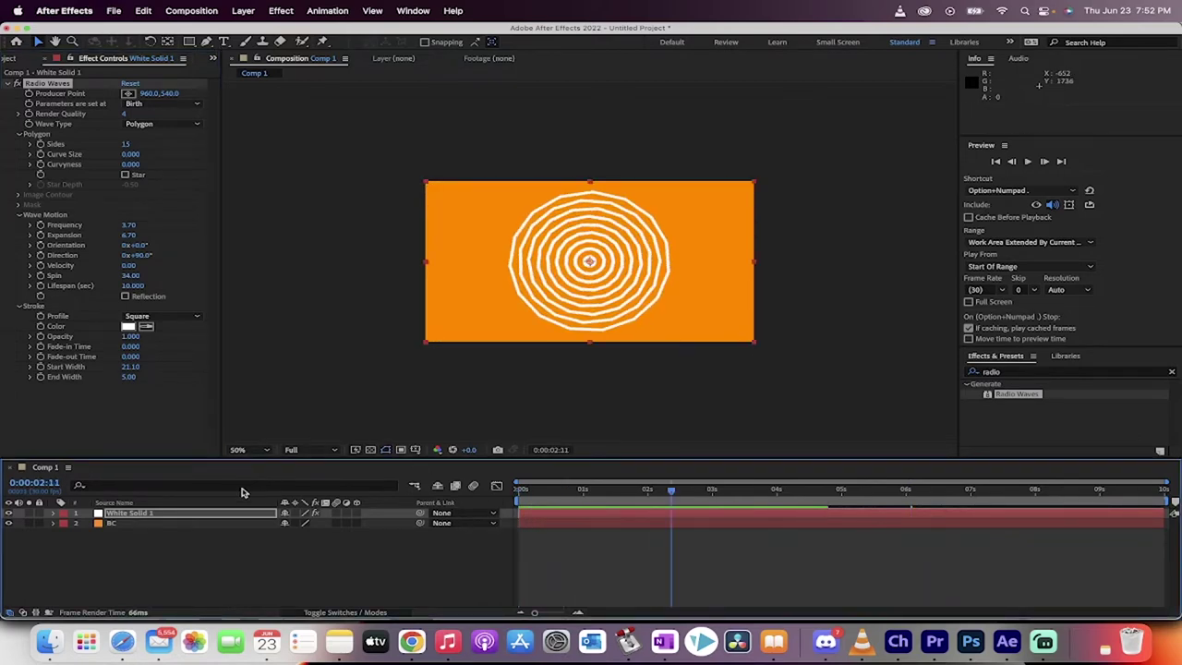
Delete the White Solid 1 and BC layers, then start a new project from File > New.
left_click(141, 517)
key("Delete")
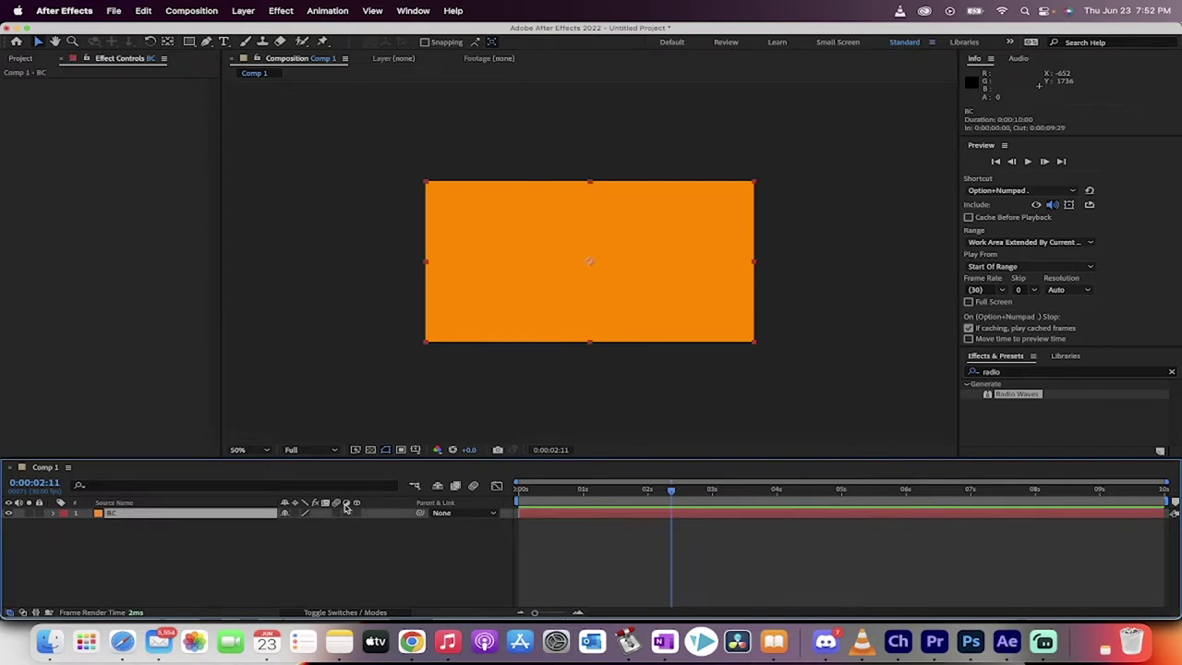
key("Delete")
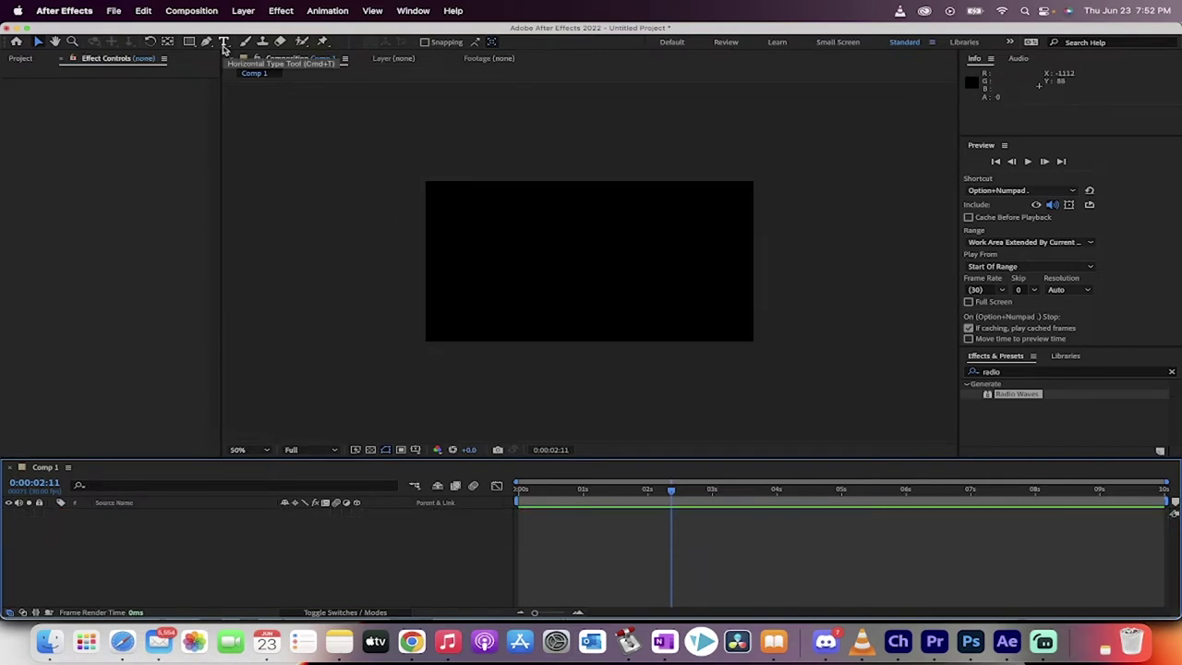
left_click(111, 11)
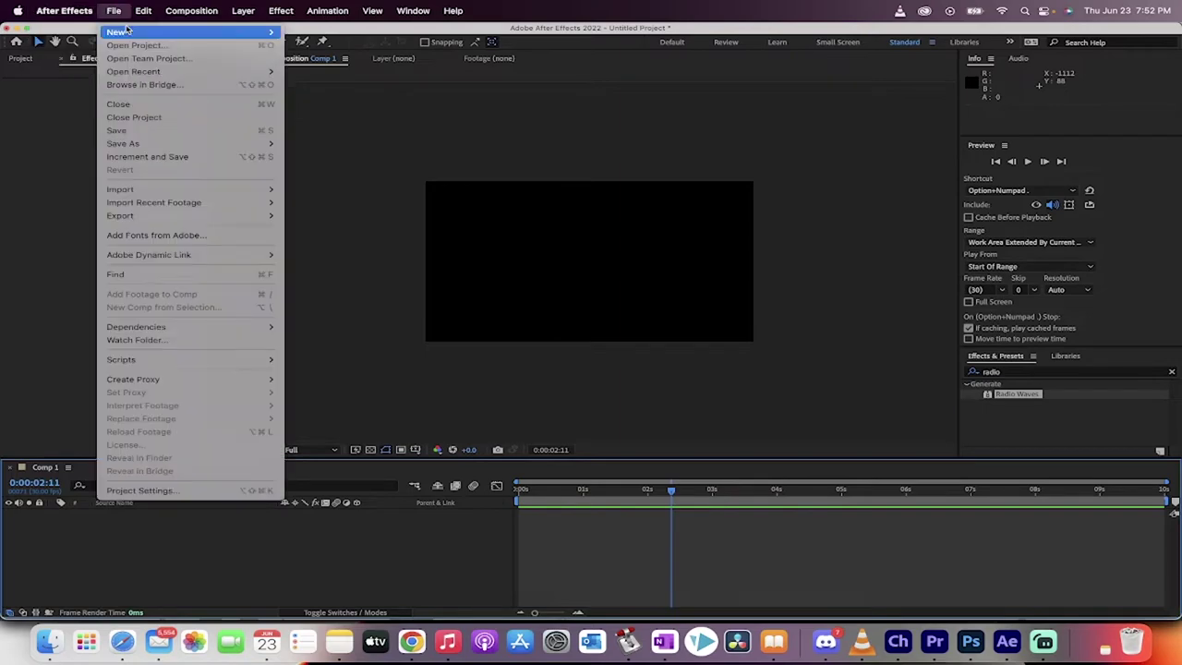
left_click(312, 32)
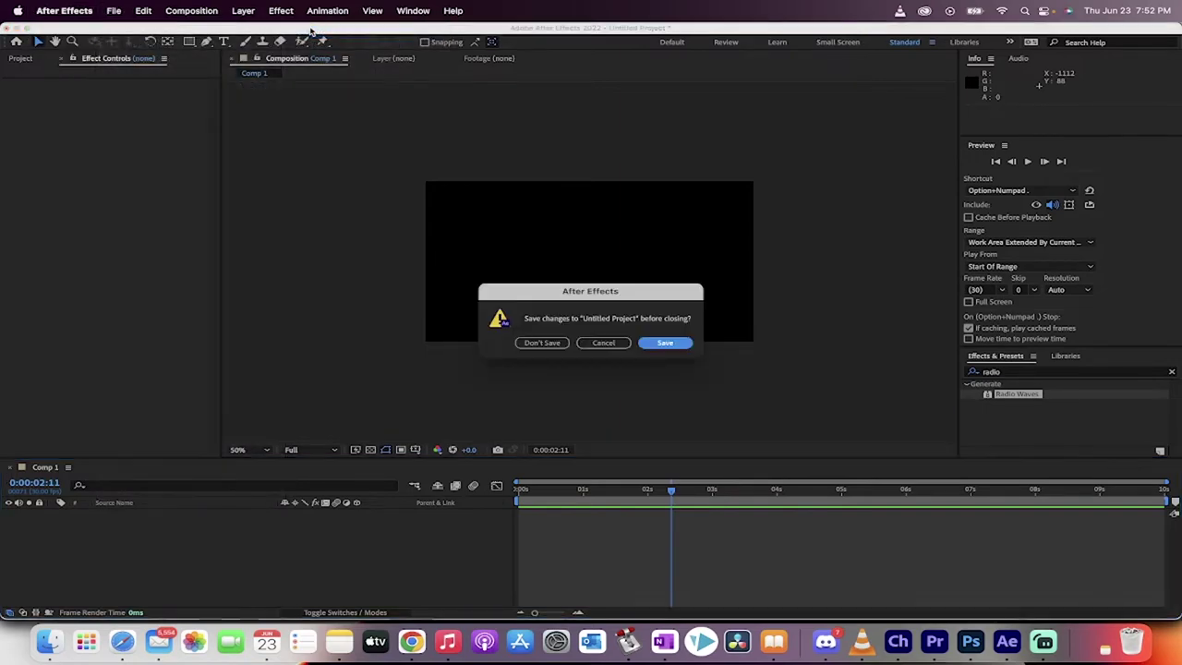
Discard the old project and create Comp 1 at 1920×1080, 30 fps.
left_click(558, 350)
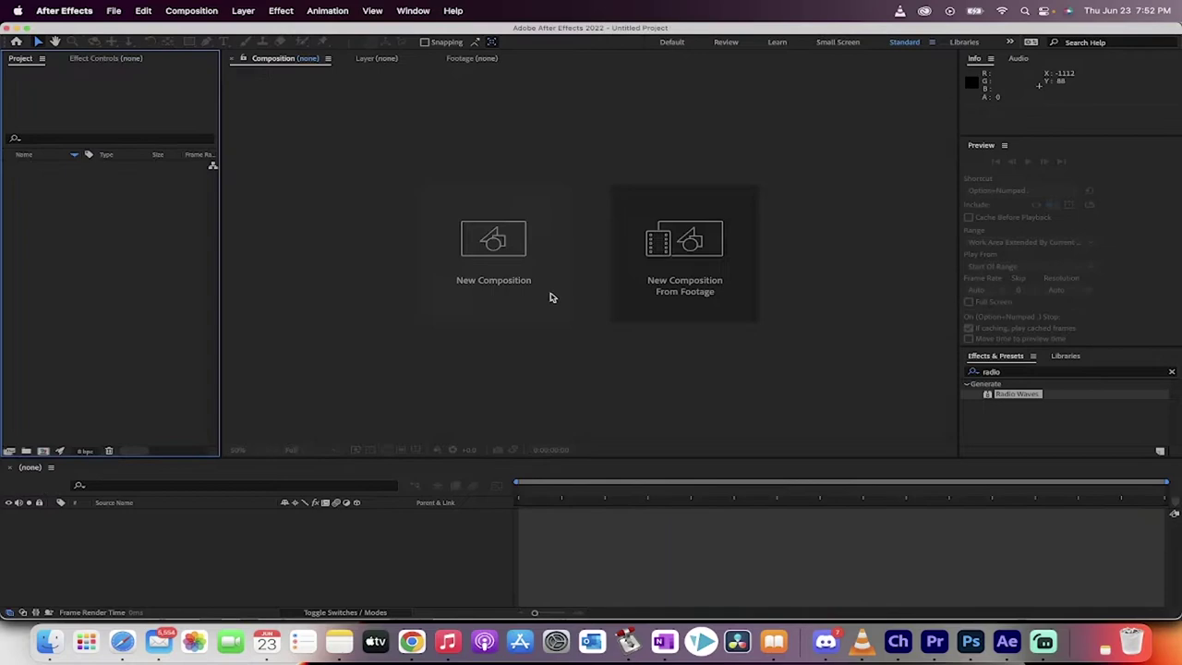
left_click(492, 240)
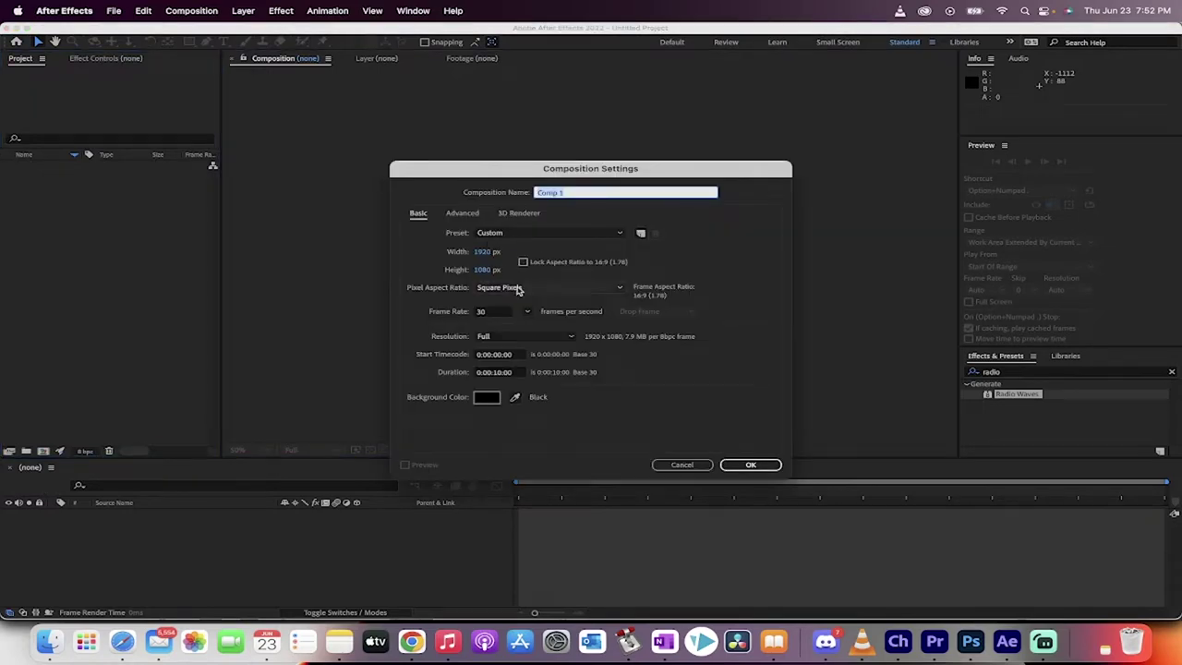
left_click(757, 467)
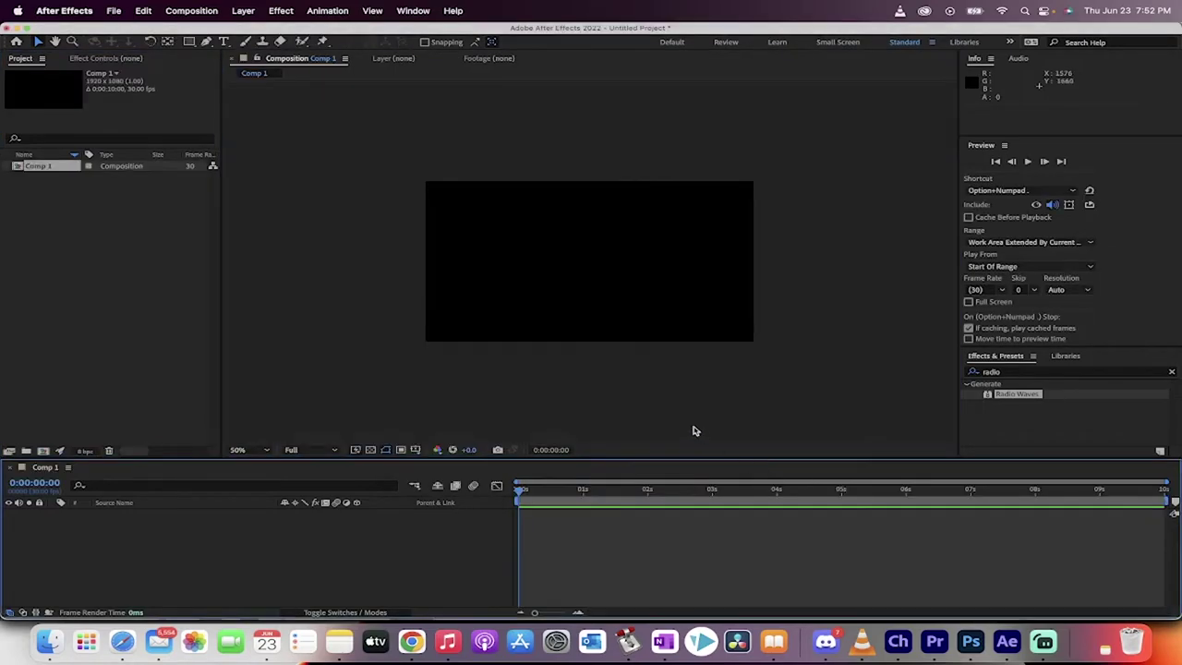
Add a full-frame solid coloured yellow-green C2FF00, named Yellow Solid 1.
left_click(244, 11)
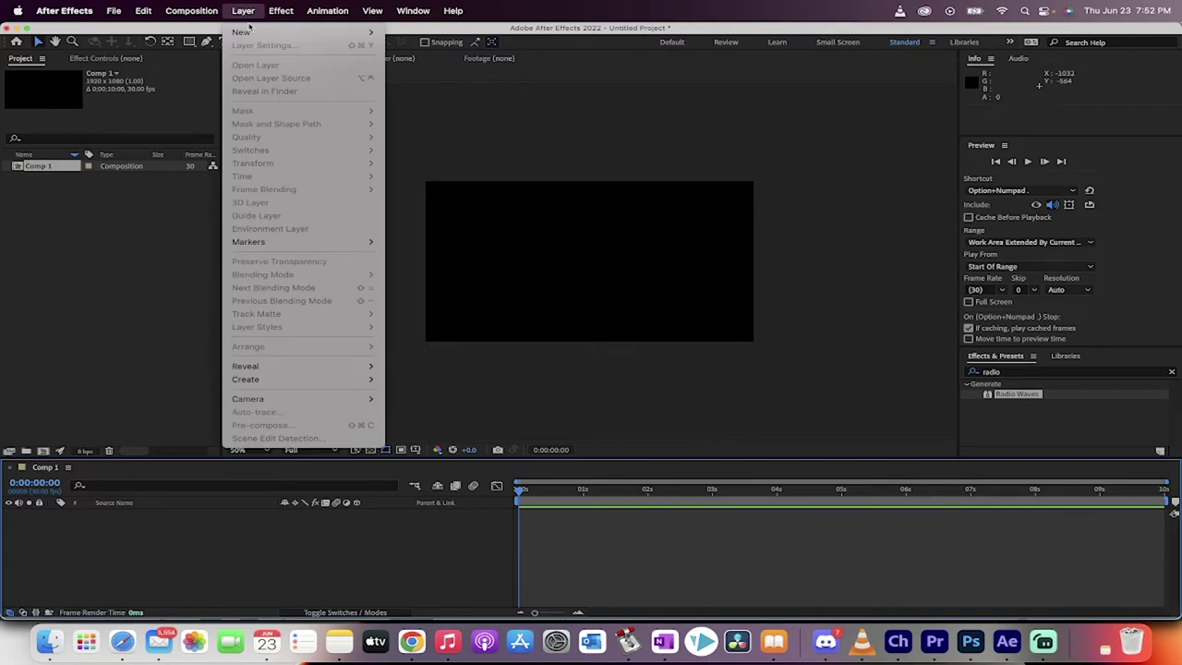
mouse_move(298, 32)
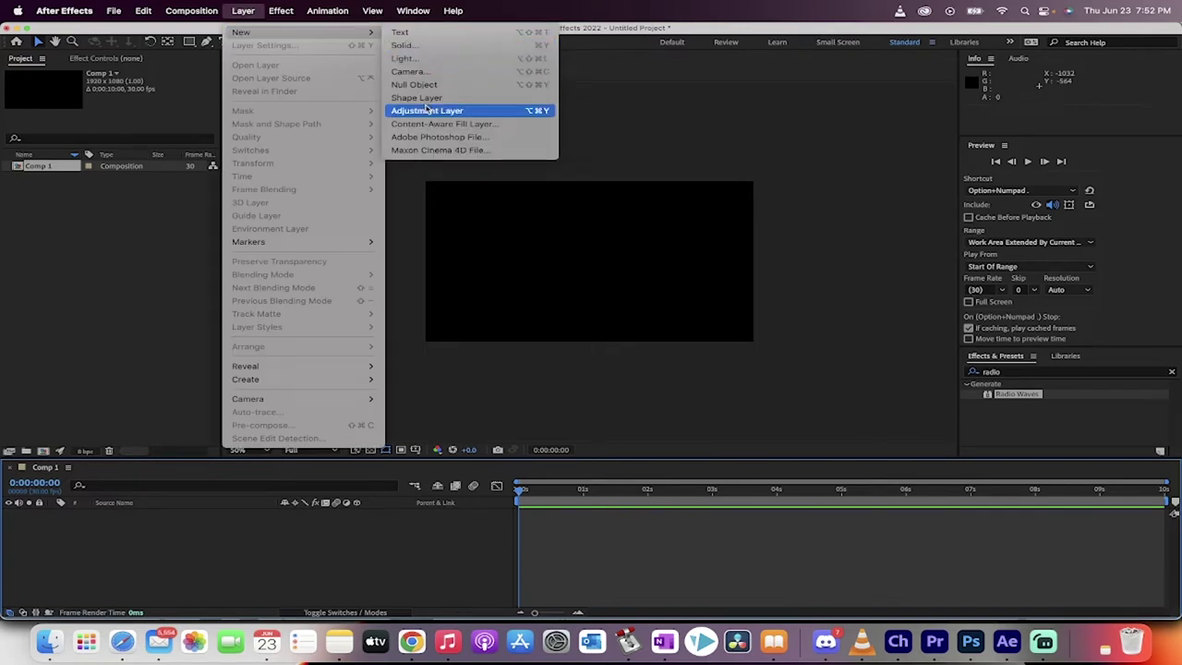
left_click(435, 47)
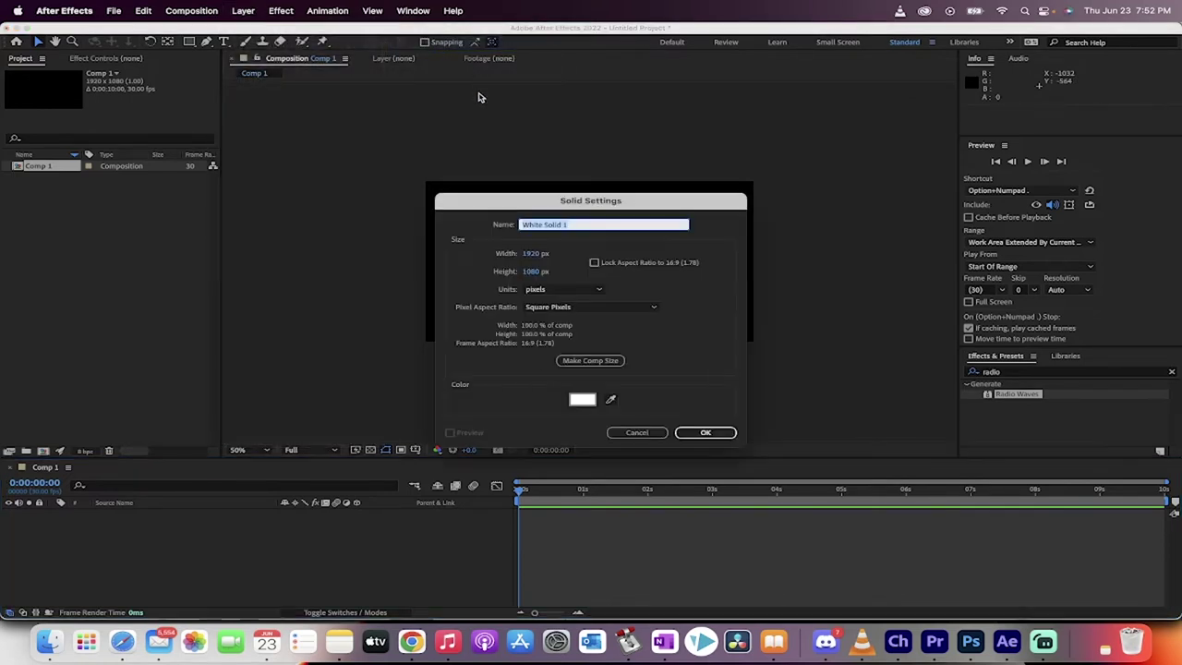
left_click(582, 399)
left_click_drag(556, 267, 635, 212)
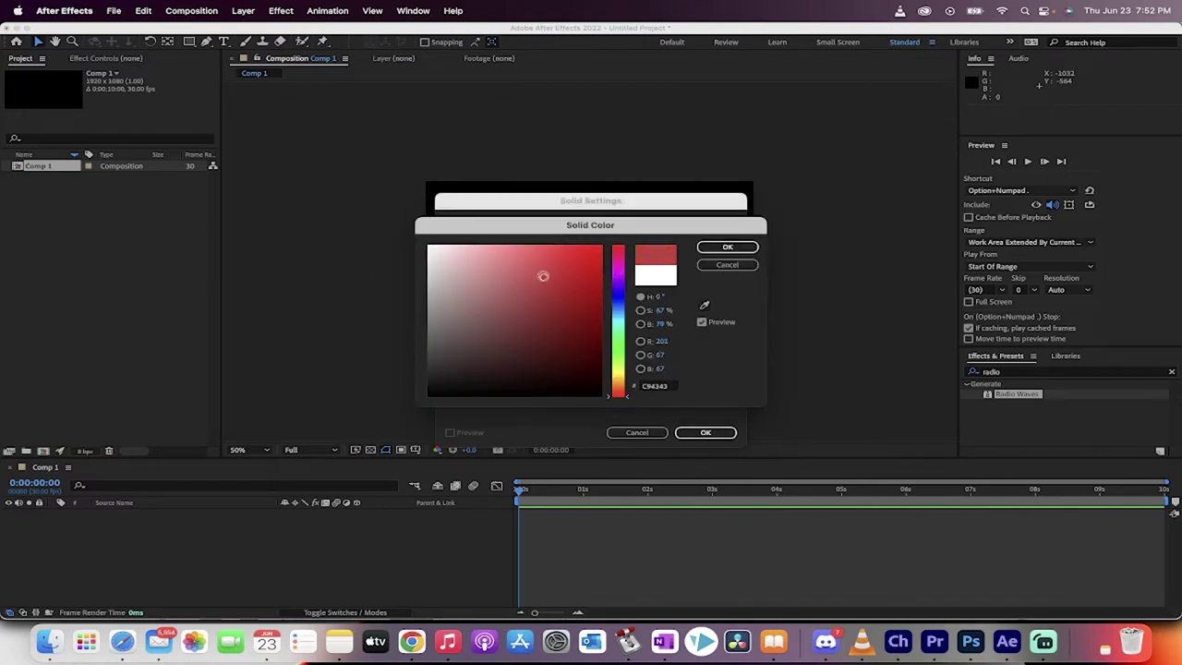
left_click(583, 349)
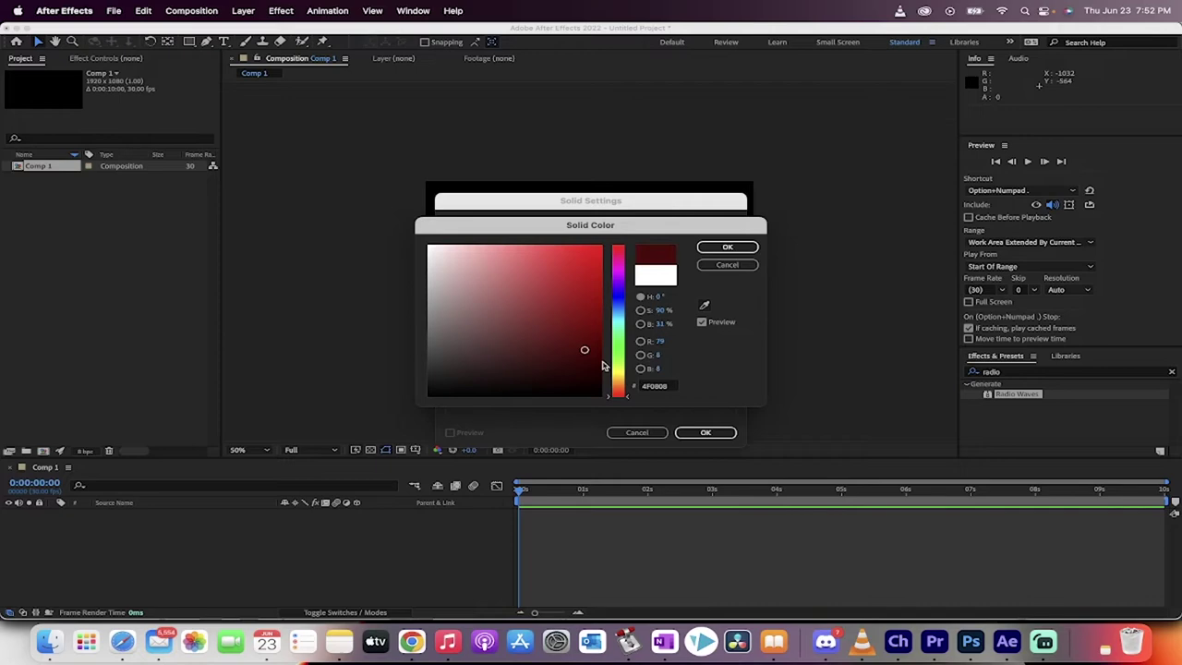
left_click_drag(619, 374, 675, 206)
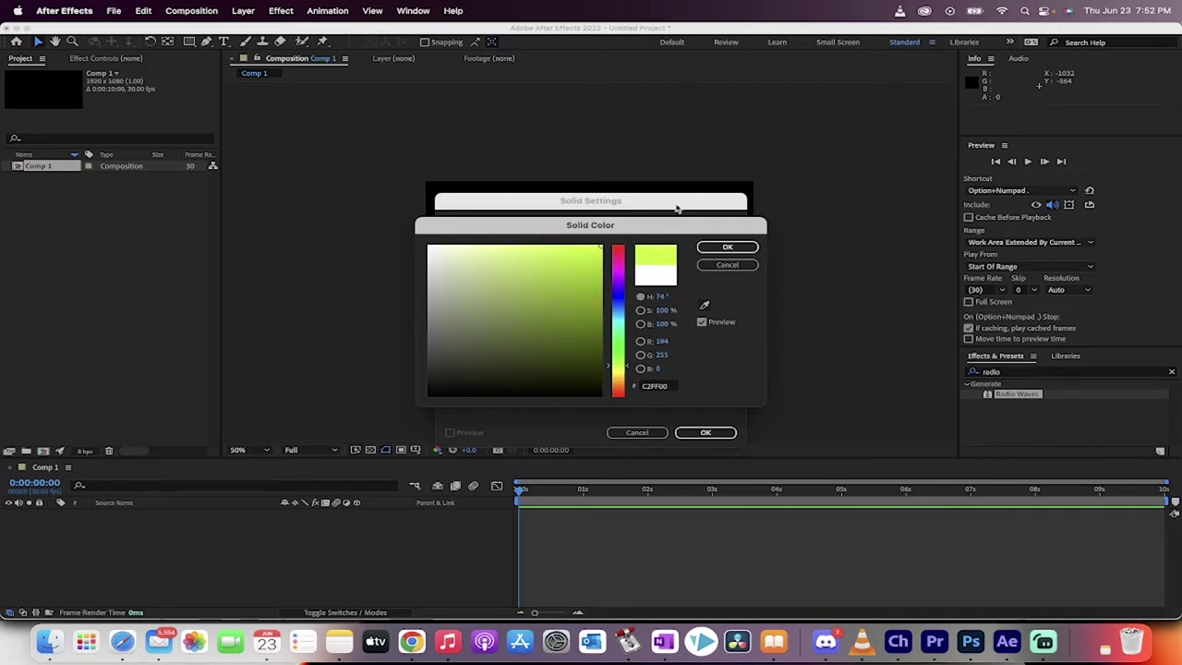
left_click(726, 248)
left_click(706, 432)
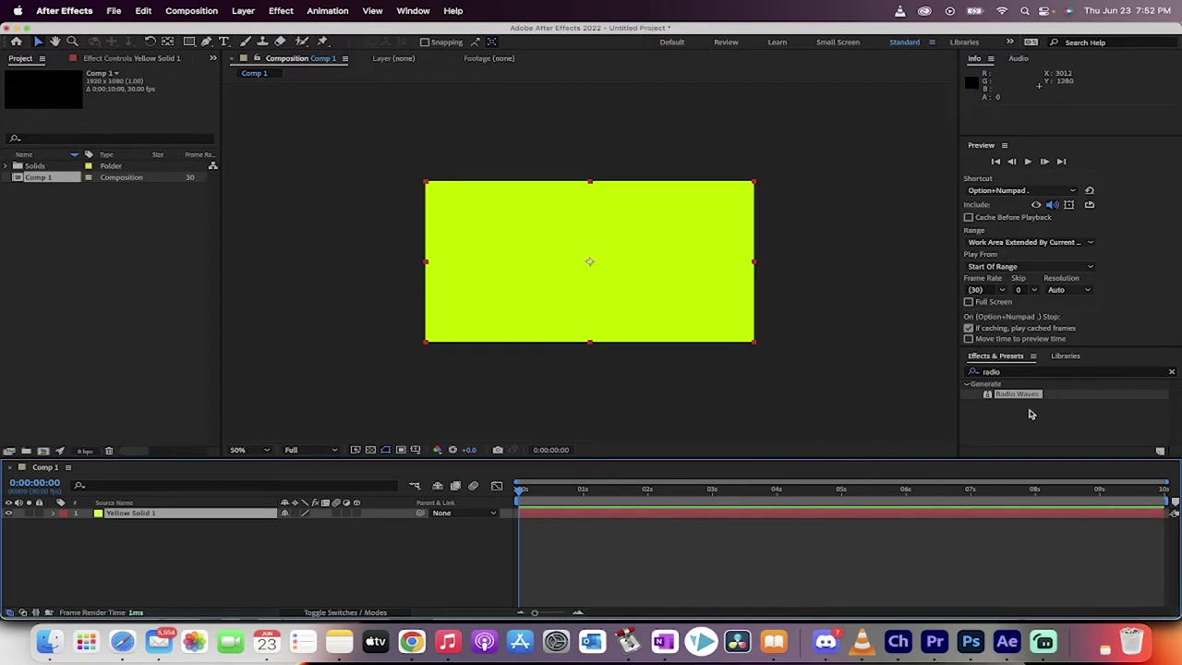
Clear the previous search from the Effects & Presets panel.
left_click(1015, 373)
key("BackSpace")
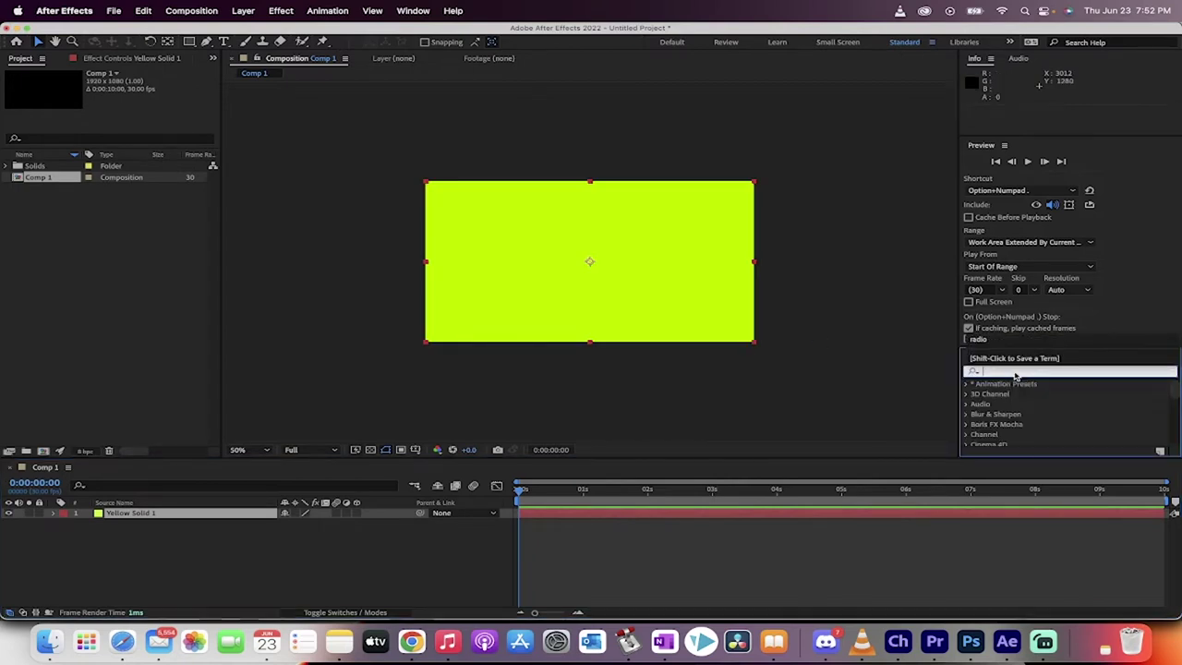
left_click(916, 361)
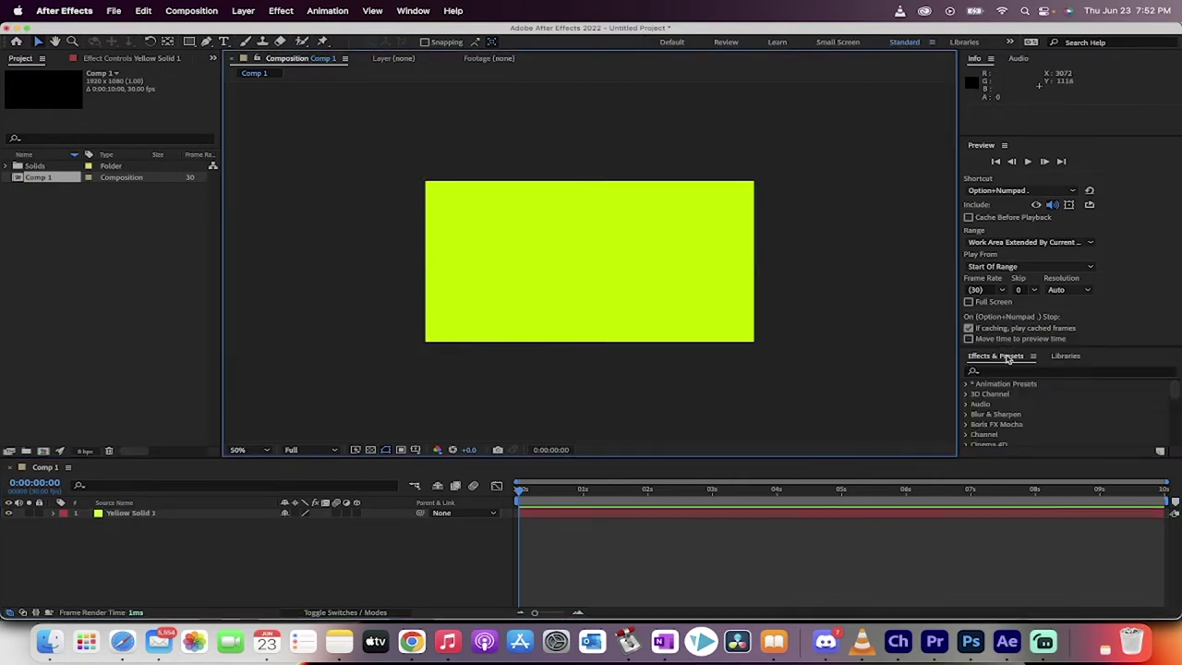
left_click(403, 7)
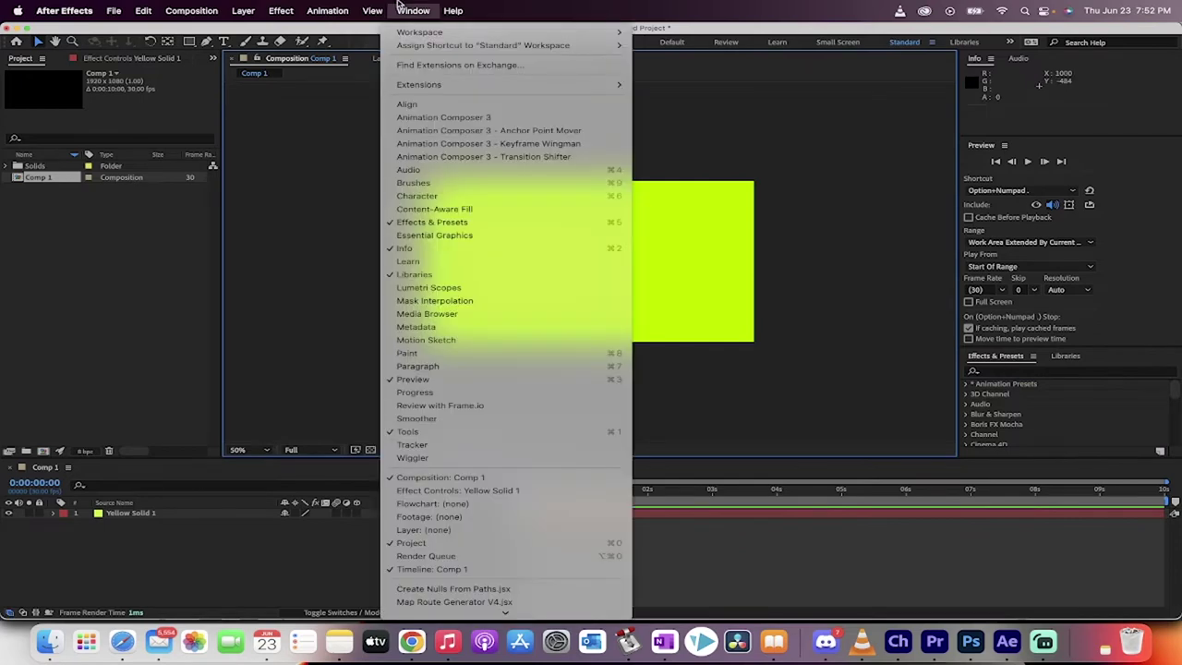
left_click(1041, 374)
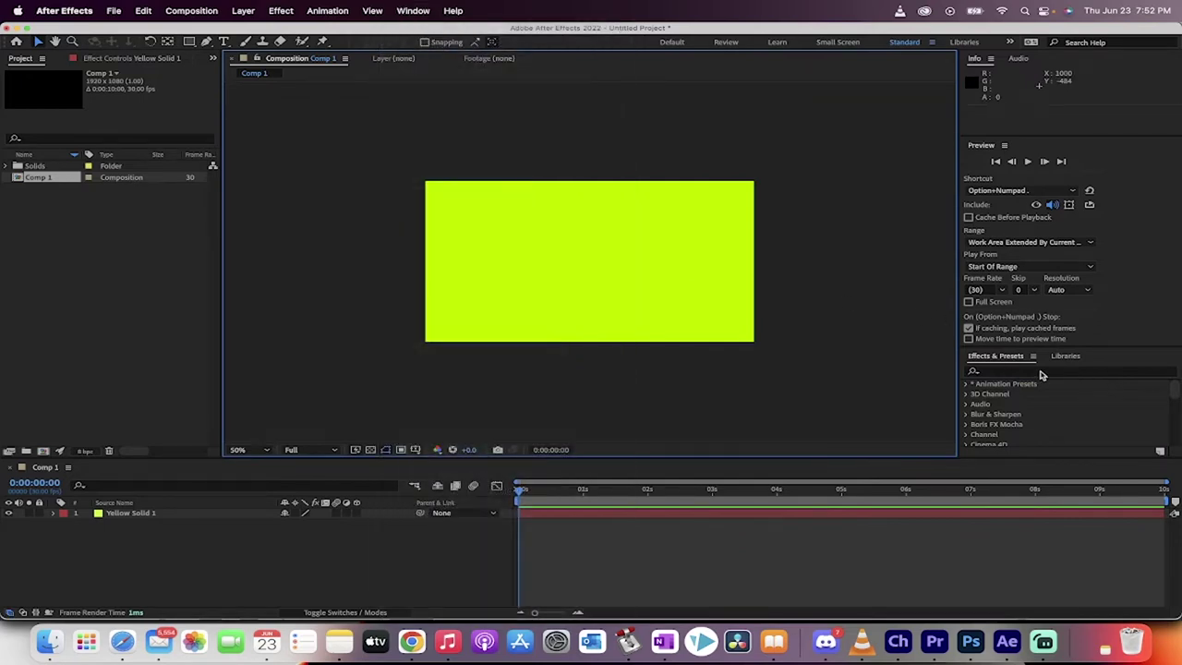
Search 'radio' and drag Generate > Radio Waves onto Yellow Solid 1.
left_click(1042, 371)
type("radio")
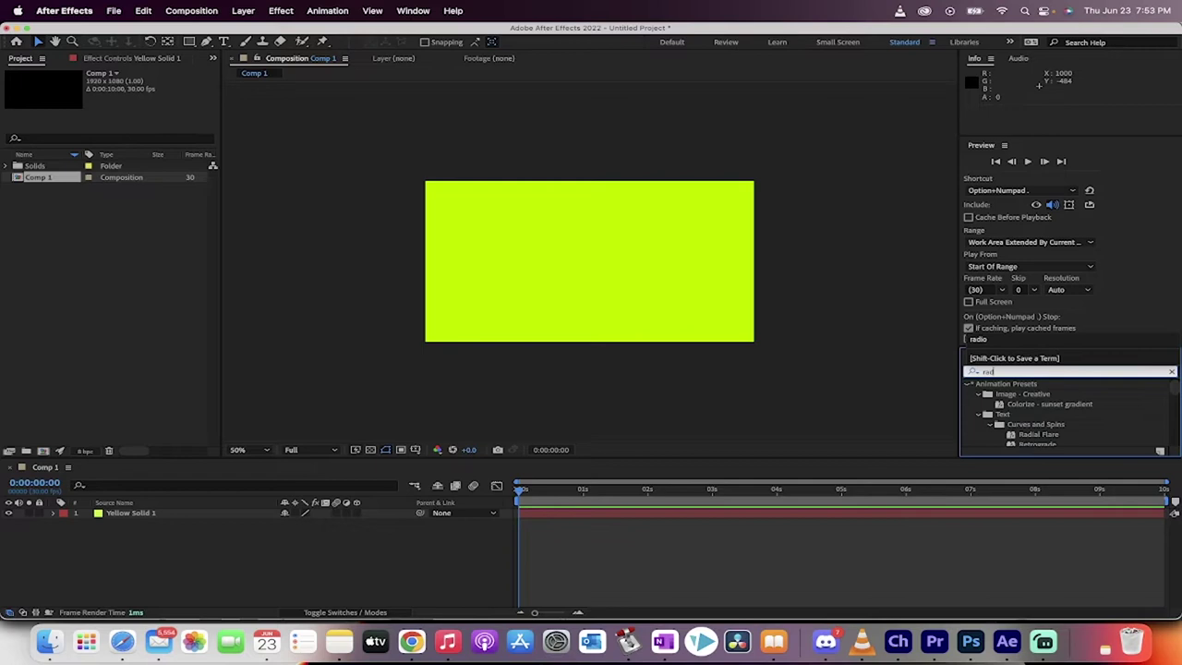
left_click(1032, 395)
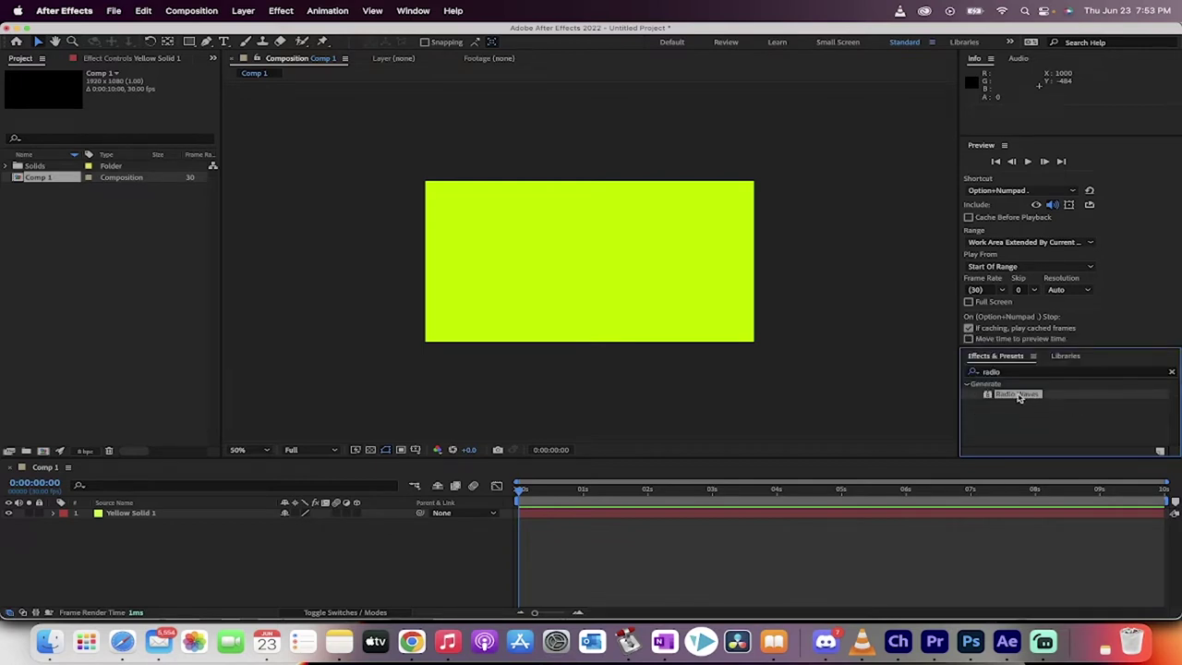
left_click_drag(1019, 397, 739, 352)
left_click_drag(507, 369, 529, 281)
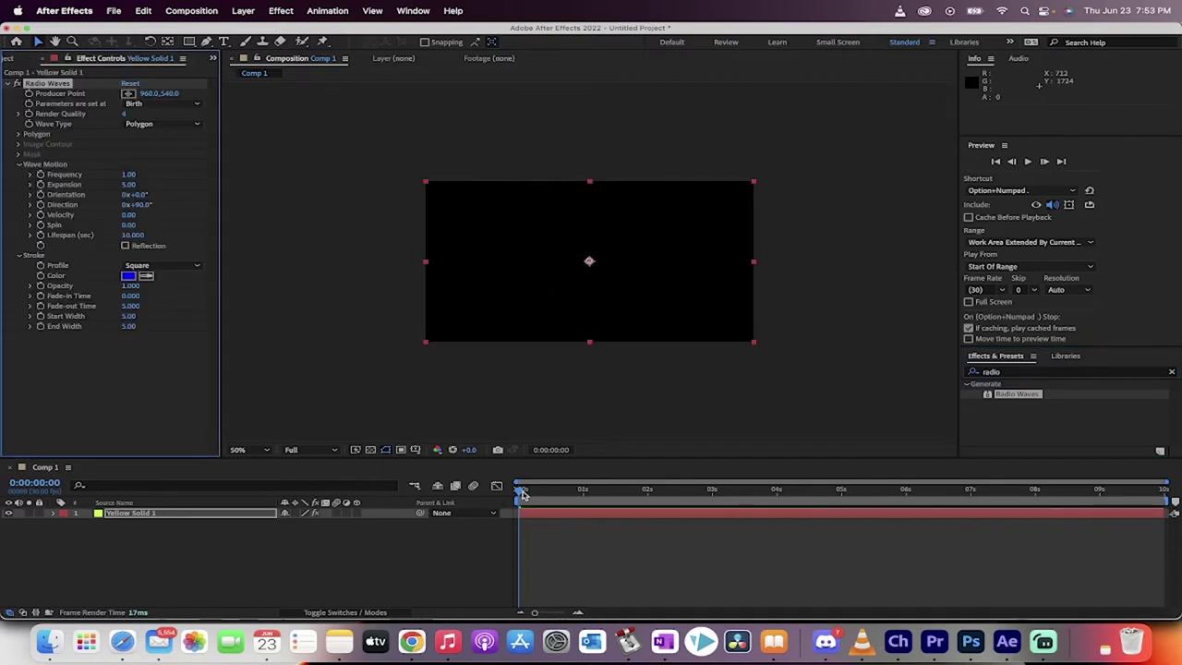
Scrub forward and play a preview of the default blue Radio Waves rings.
mouse_move(522, 494)
left_mouse_down()
mouse_move(854, 508)
mouse_move(552, 513)
mouse_move(521, 503)
left_mouse_up()
key("space")
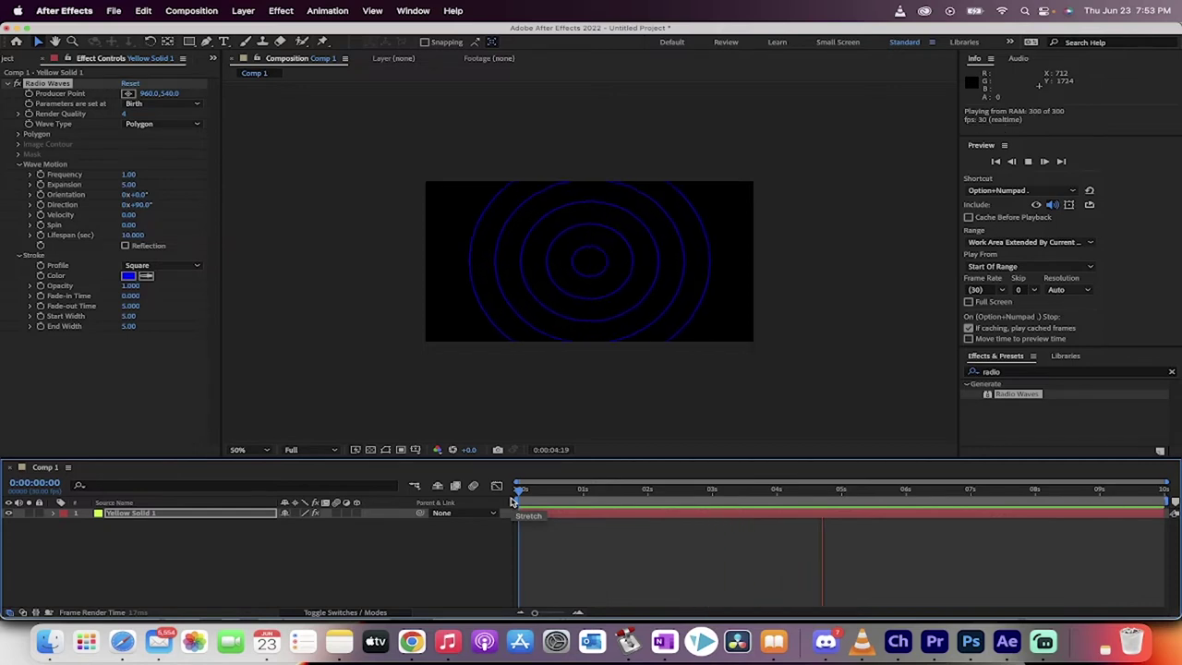
key("space")
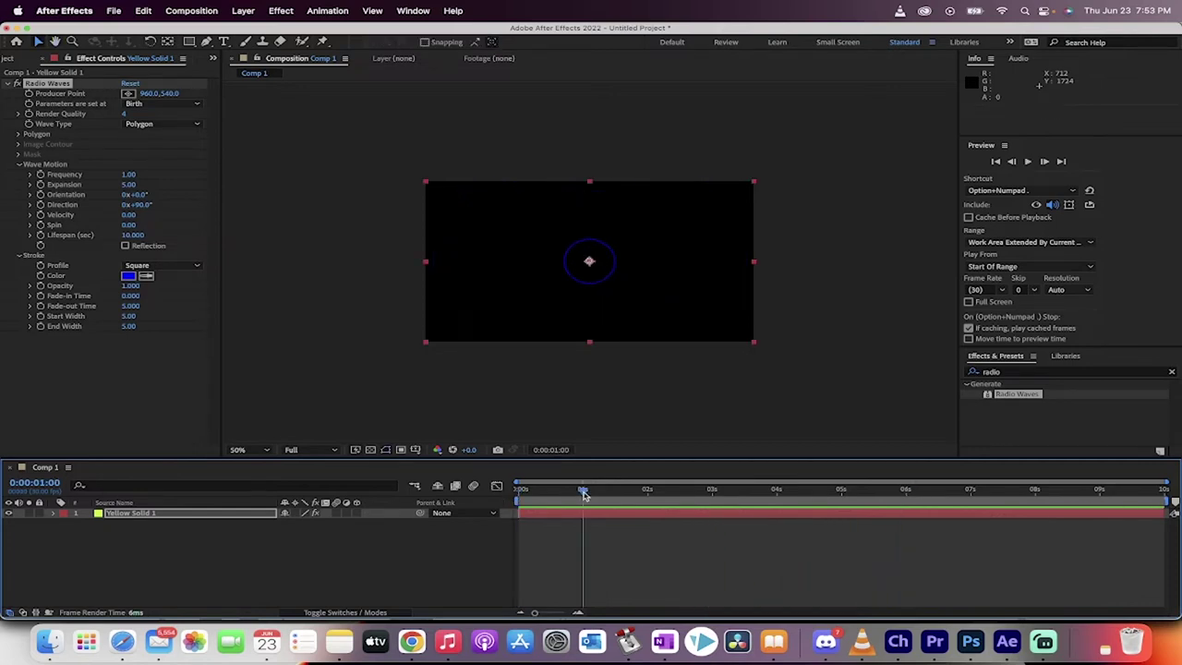
Undo Radio Waves, duplicate Yellow Solid 1 via Edit > Duplicate, and apply Radio Waves to the top copy.
key("super+z")
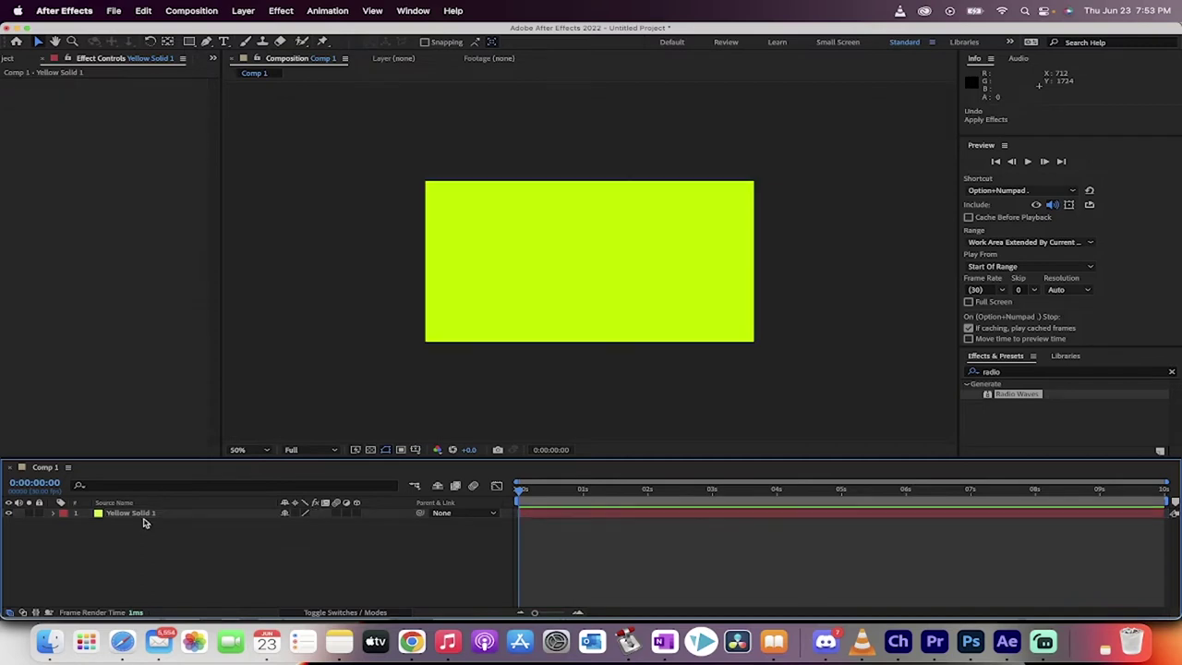
left_click(142, 519)
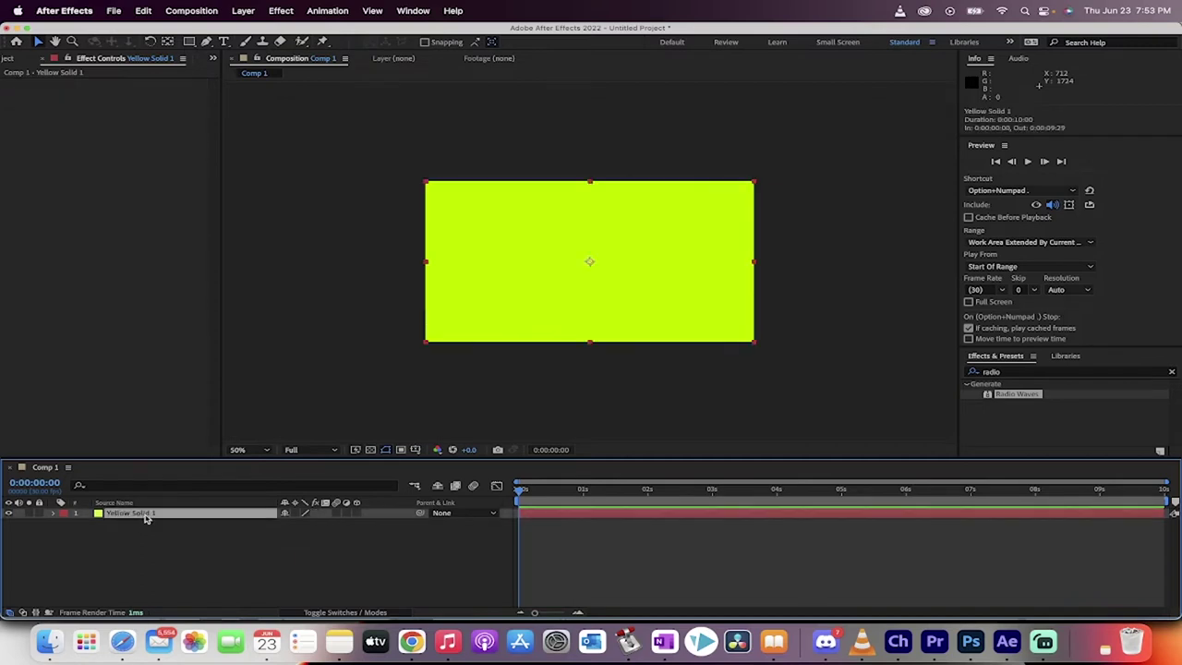
right_click(145, 519)
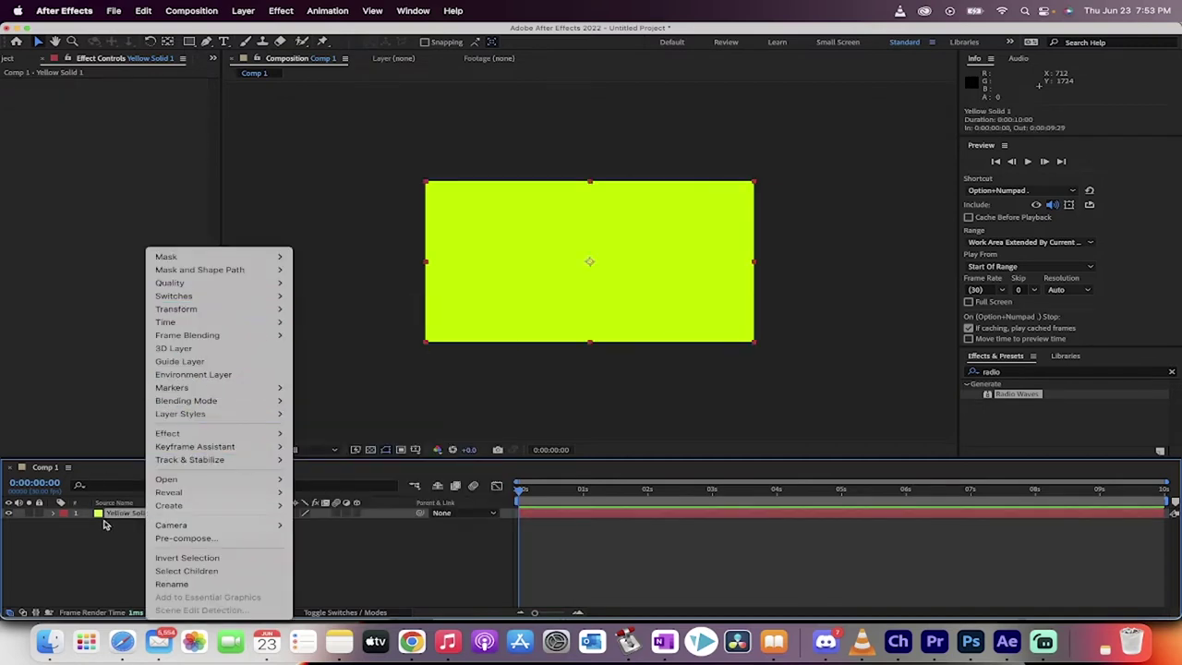
left_click(123, 522)
left_click(141, 8)
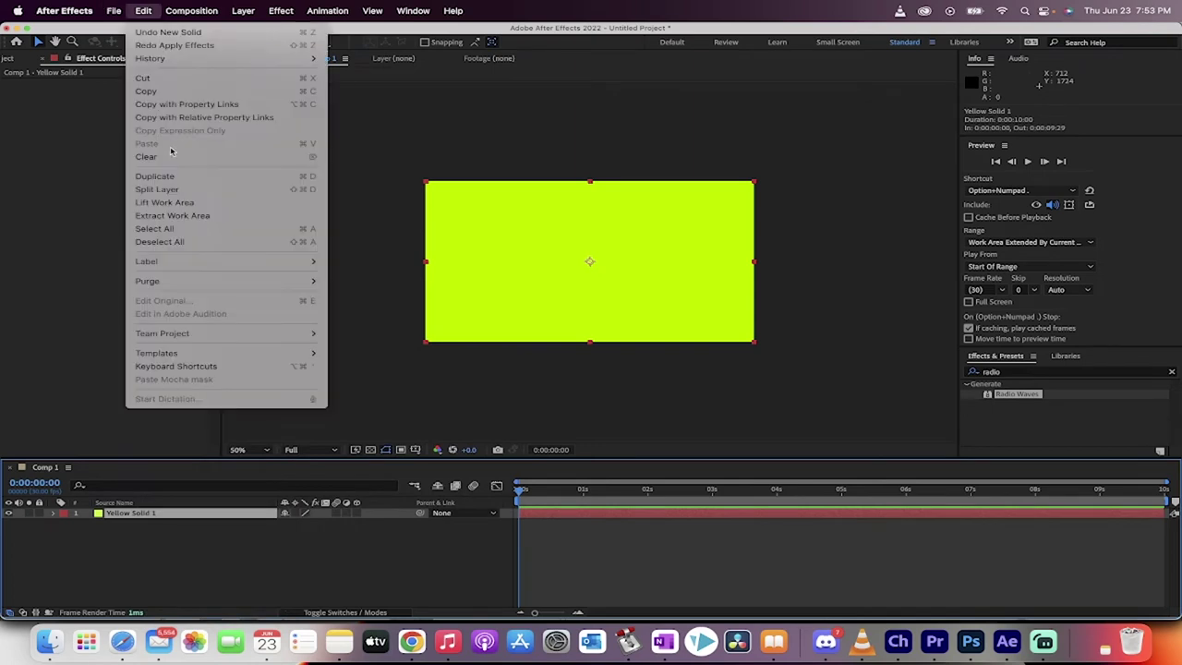
left_click(170, 175)
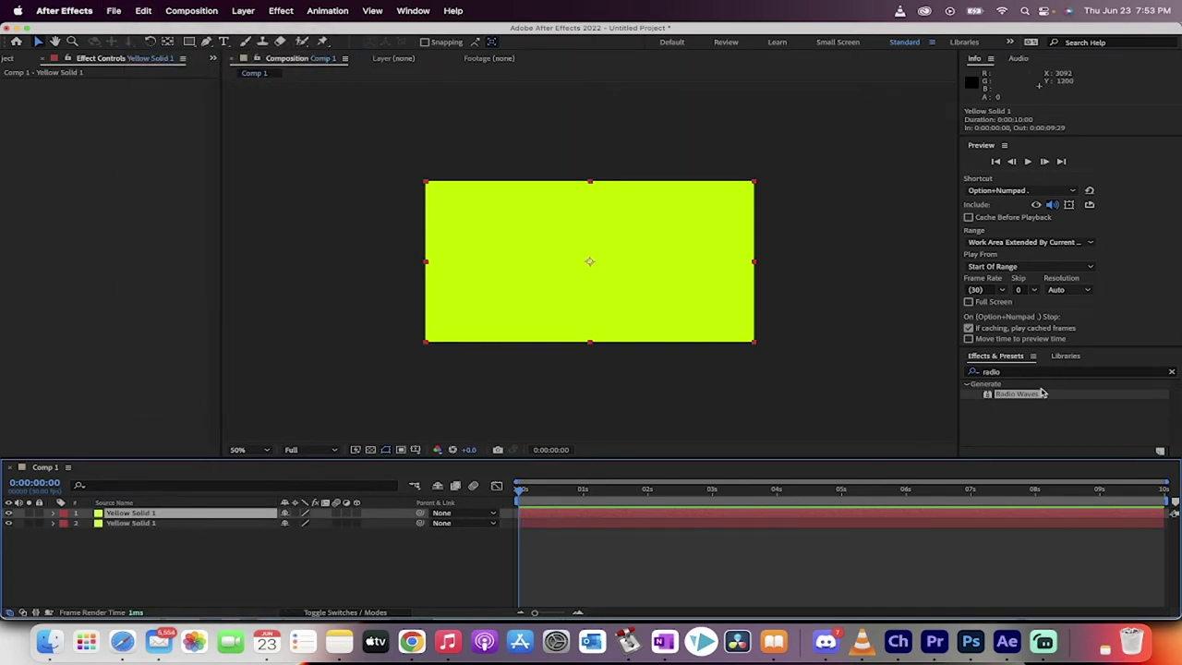
left_click_drag(1016, 394, 625, 296)
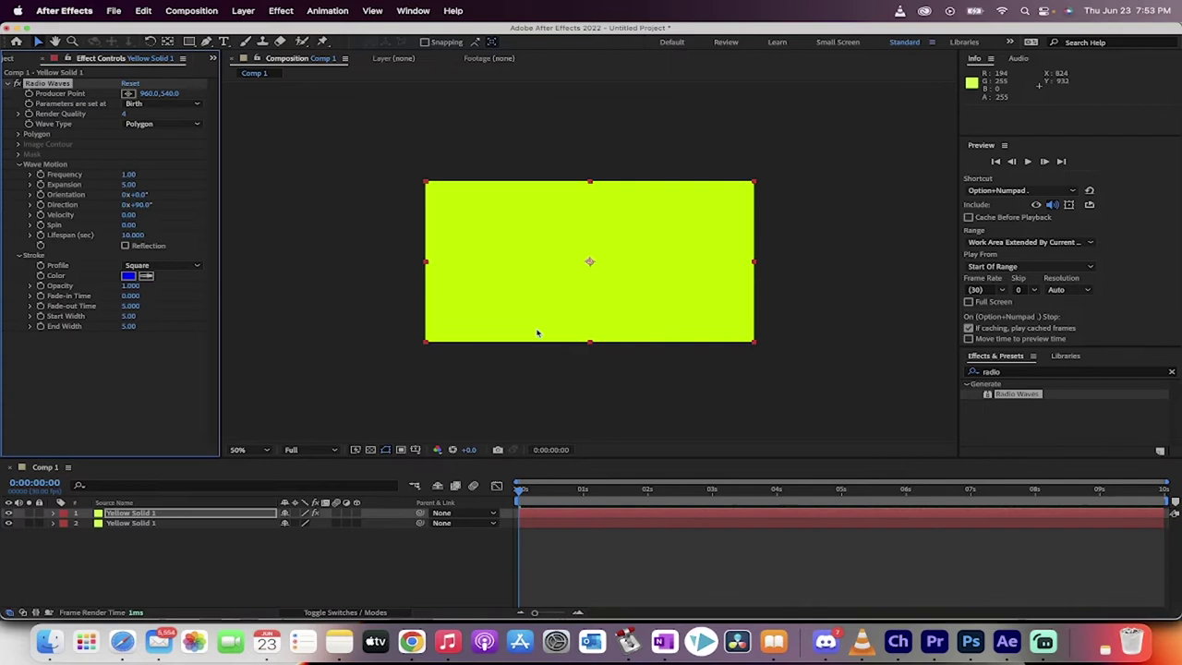
key("space")
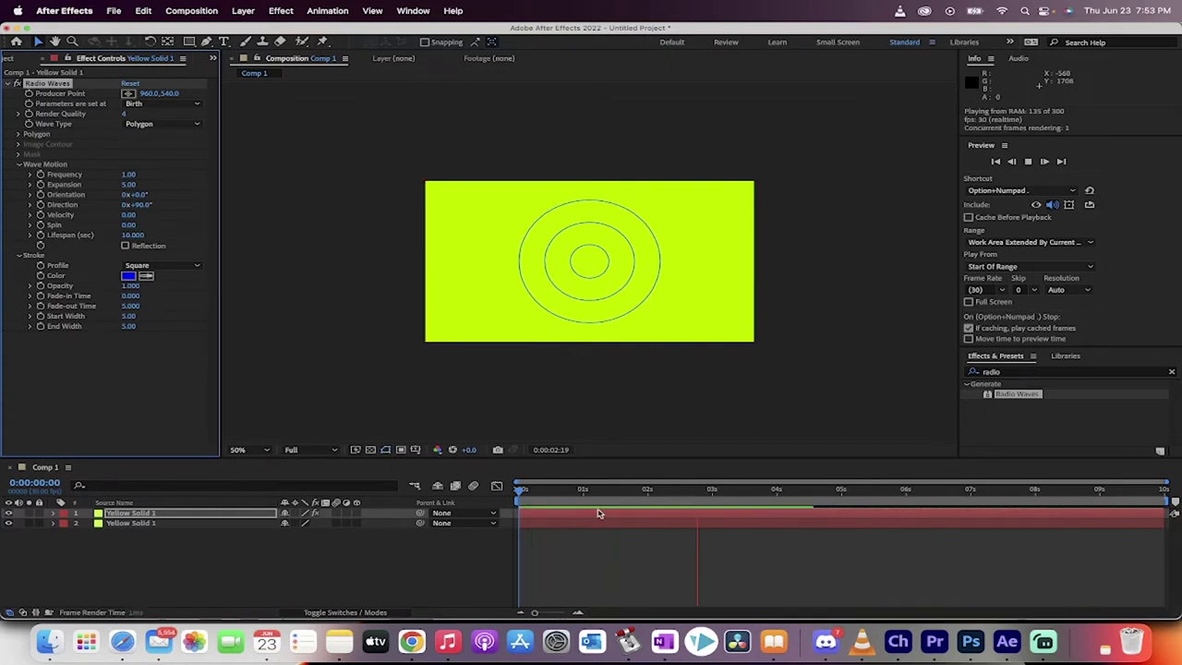
key("space")
left_click_drag(595, 499, 471, 485)
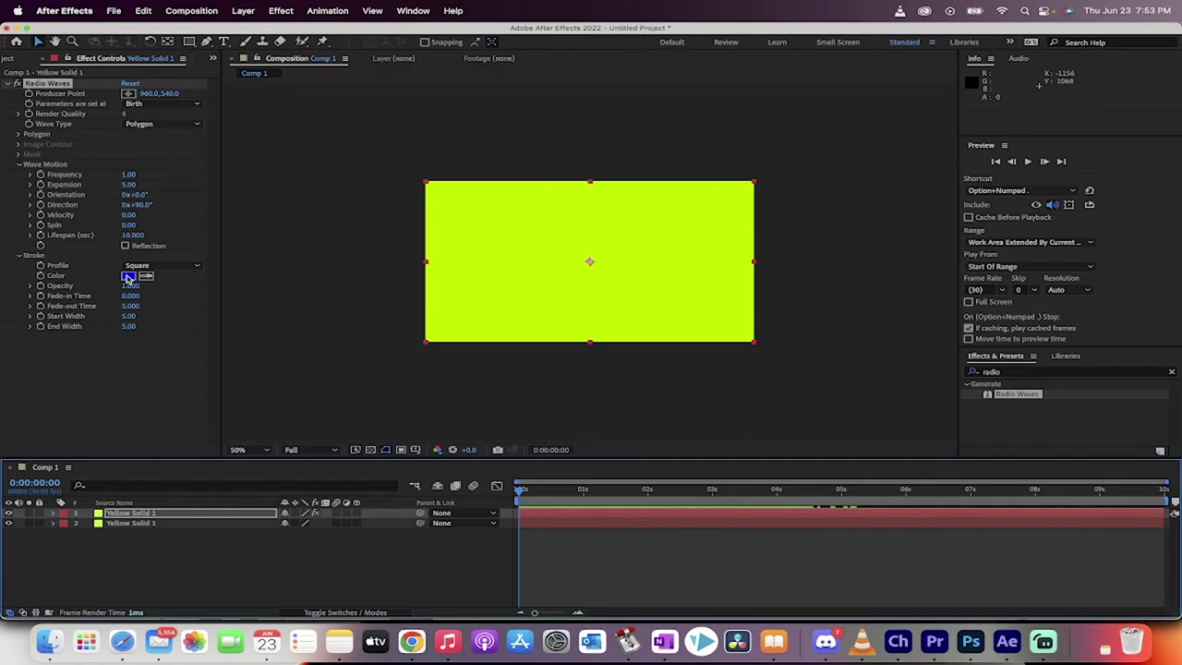
Set the Radio Waves stroke colour to white FFFFFF and preview the white rings.
left_click(127, 276)
type("FFFFFF")
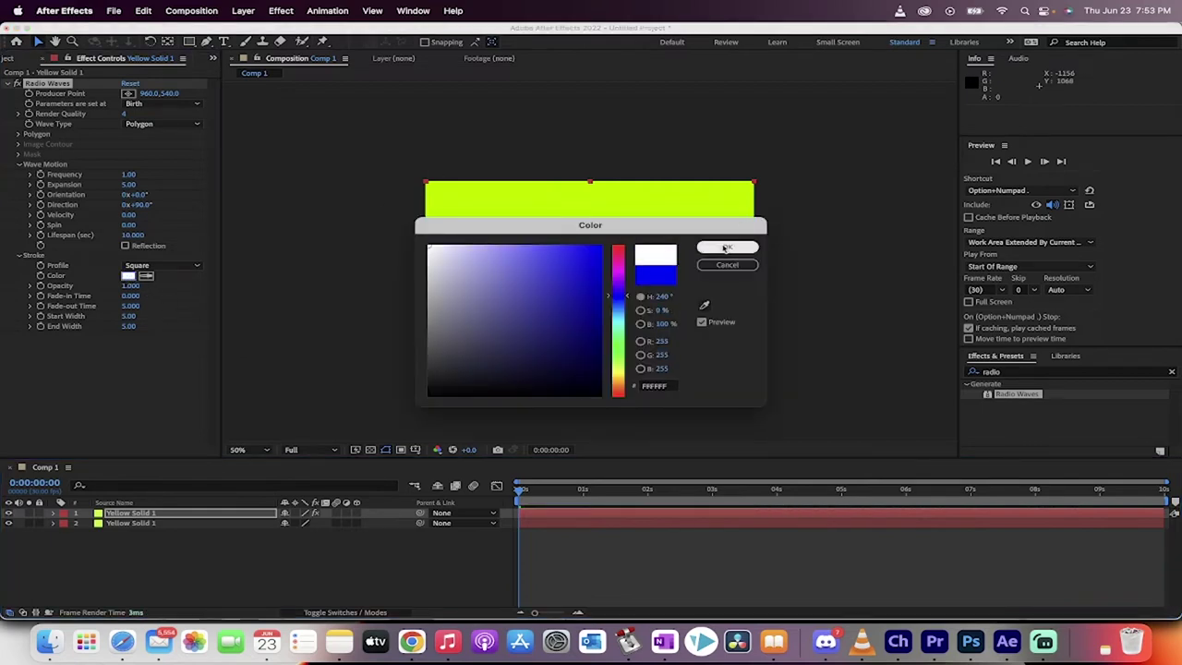
left_click(726, 248)
key("space")
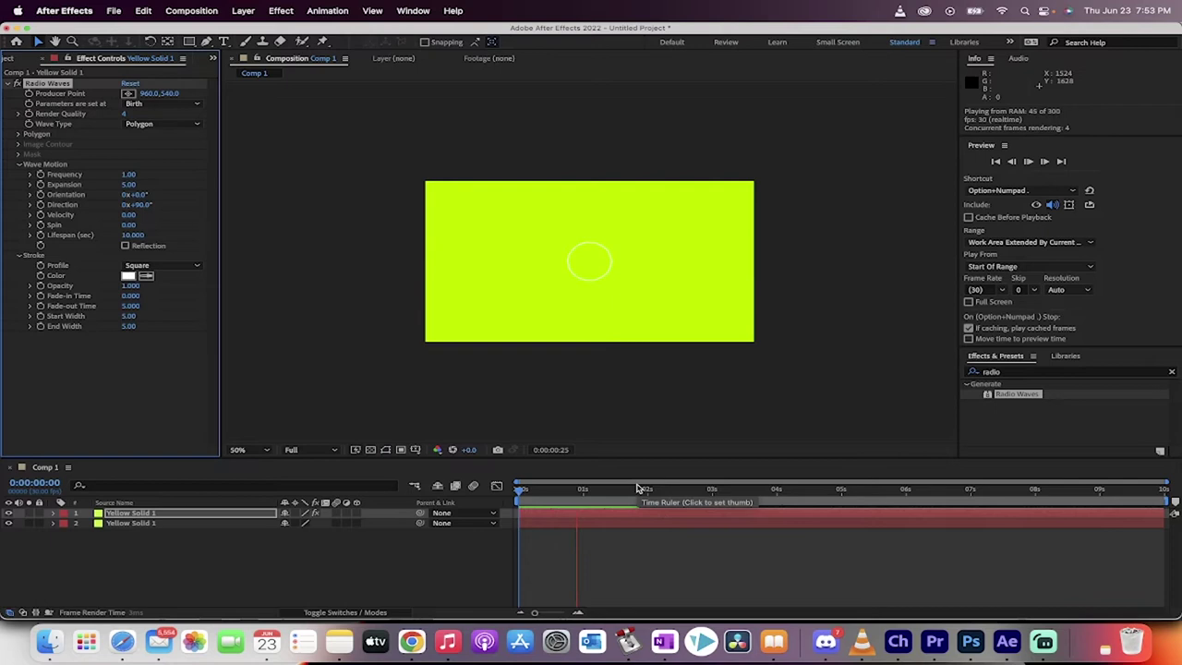
left_click(637, 489)
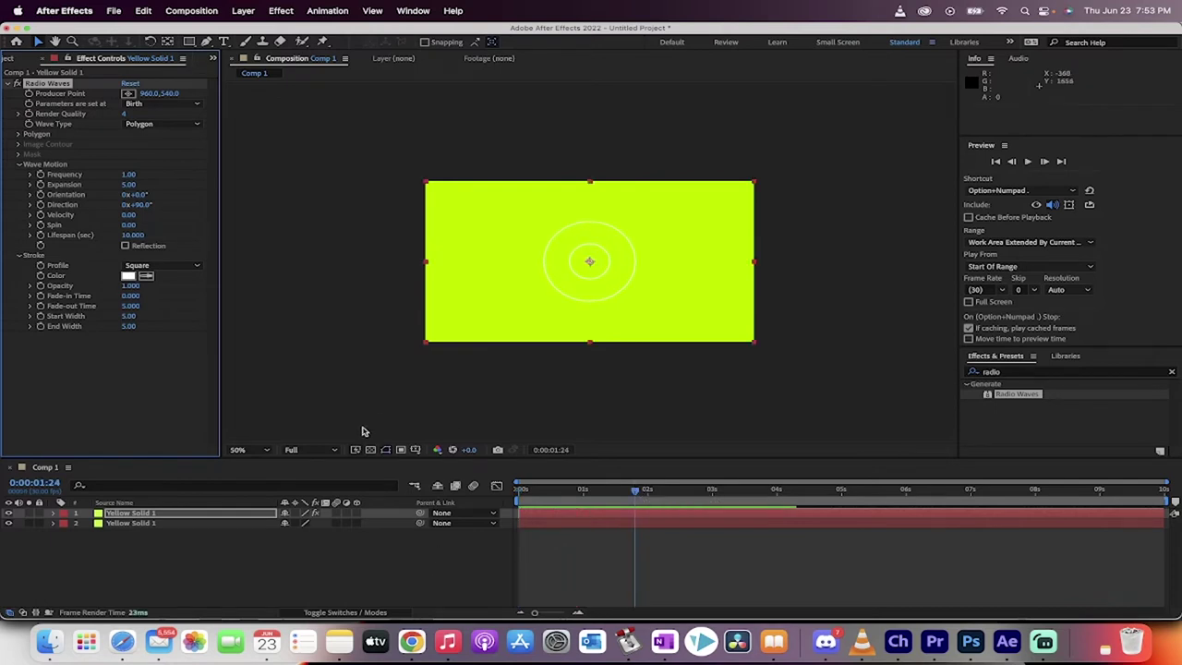
Change the stroke colour to a dark red and preview the red rings.
left_click(130, 286)
left_click(128, 276)
left_click(592, 314)
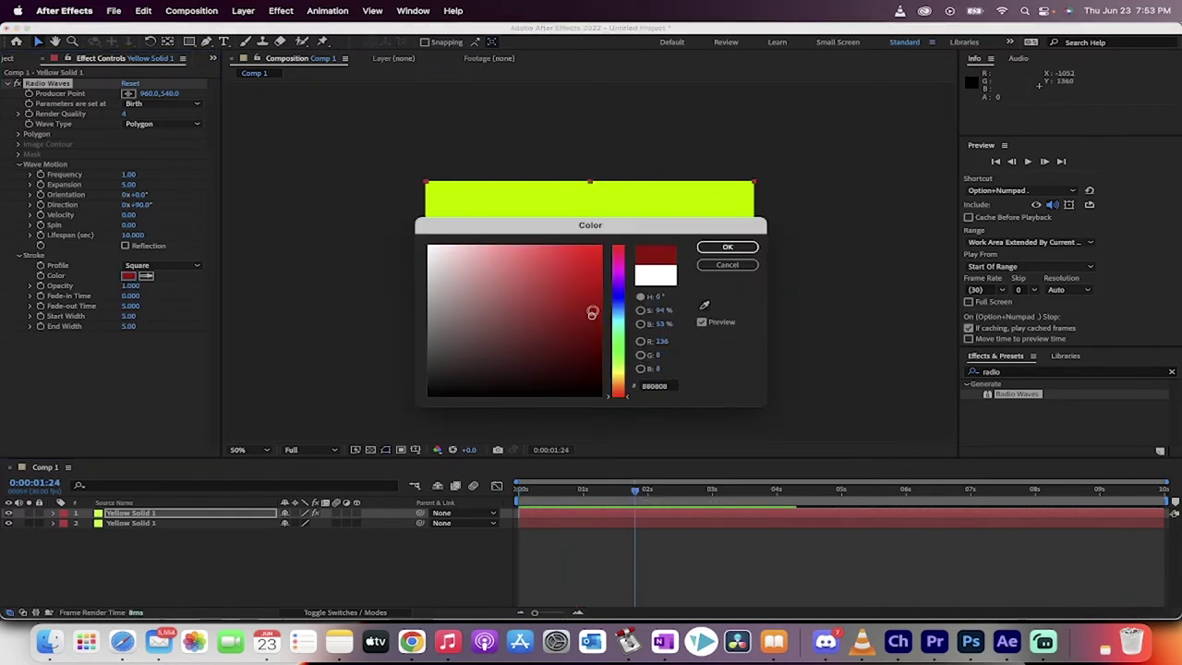
left_click(725, 246)
key("space")
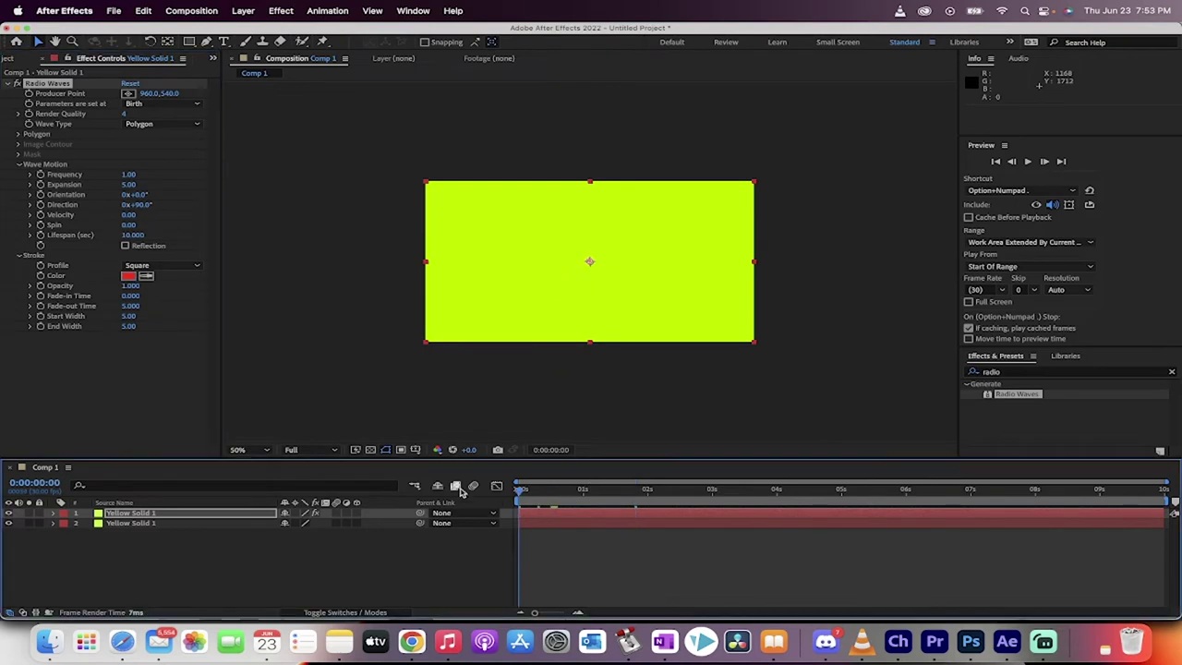
key("space")
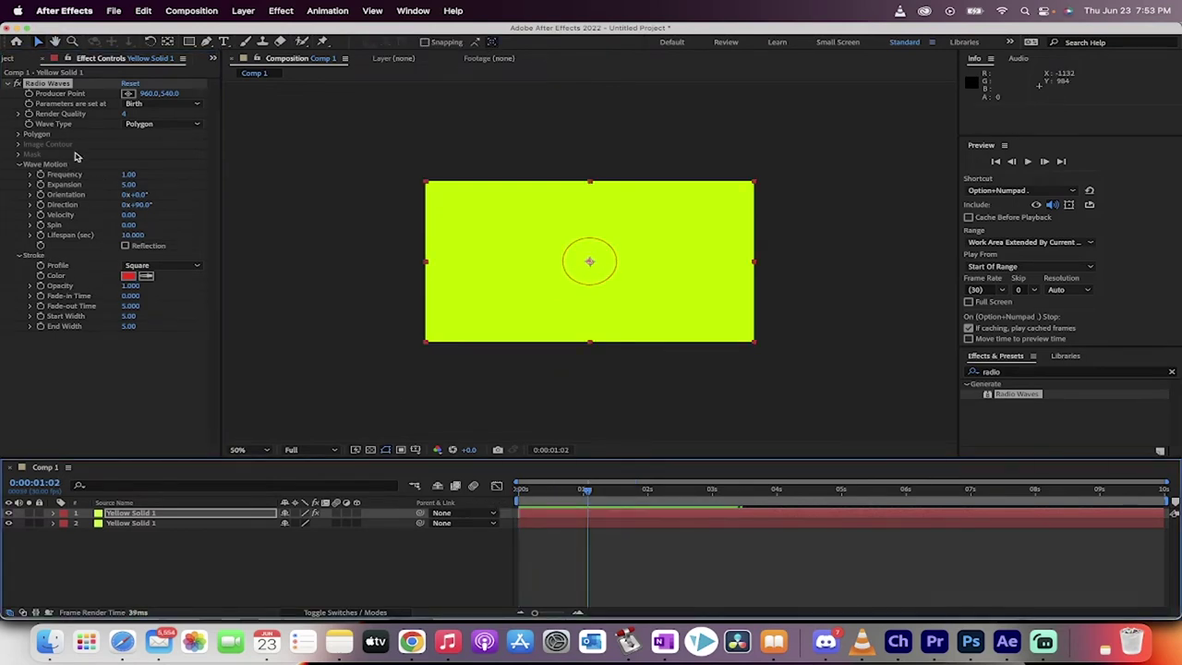
Inspect the growing ring, then drop Polygon Sides to 3 and preview the triangle waves.
left_click_drag(587, 490, 607, 491)
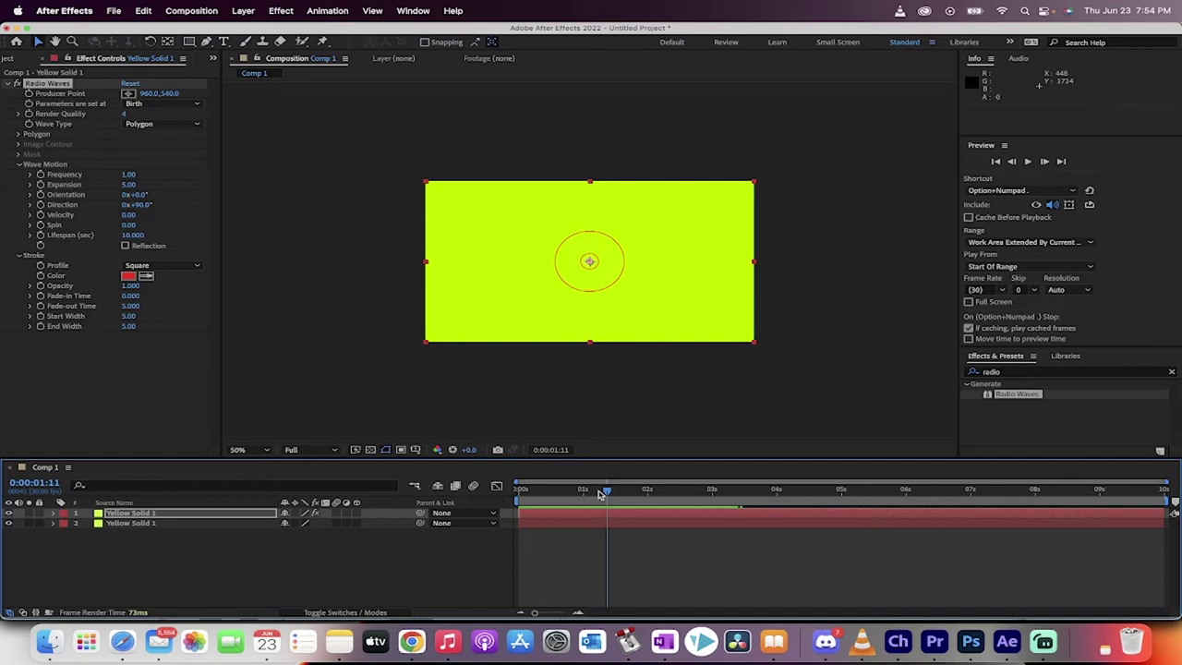
mouse_move(600, 494)
left_mouse_down()
mouse_move(533, 490)
mouse_move(620, 490)
left_mouse_up()
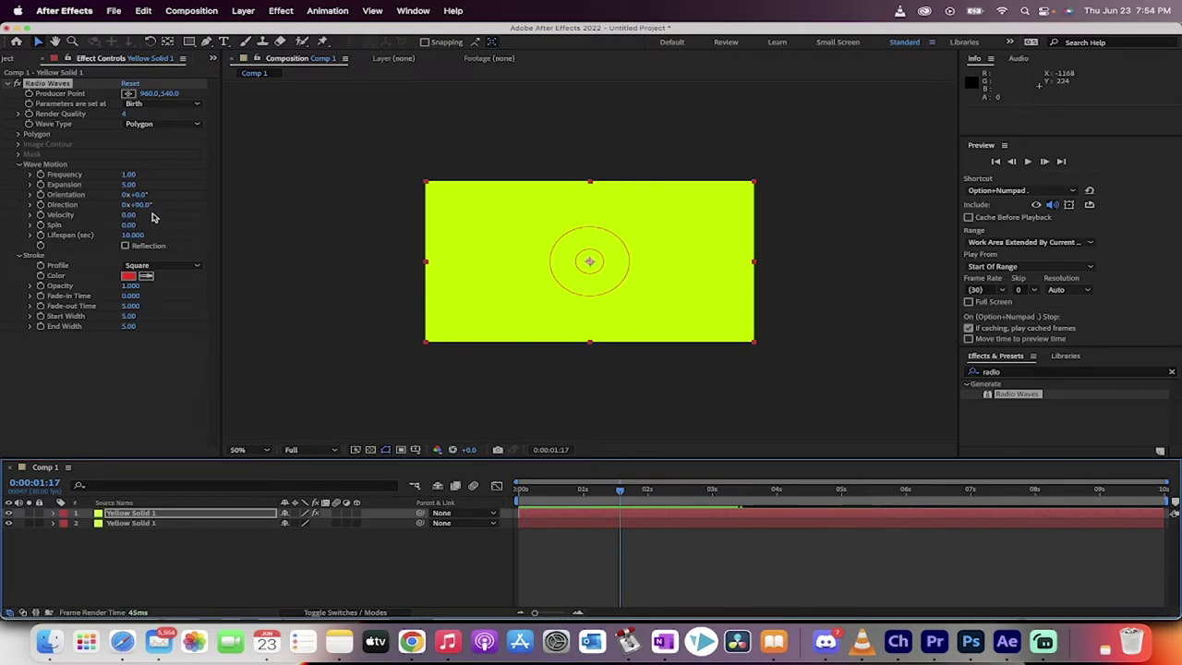
left_click(18, 134)
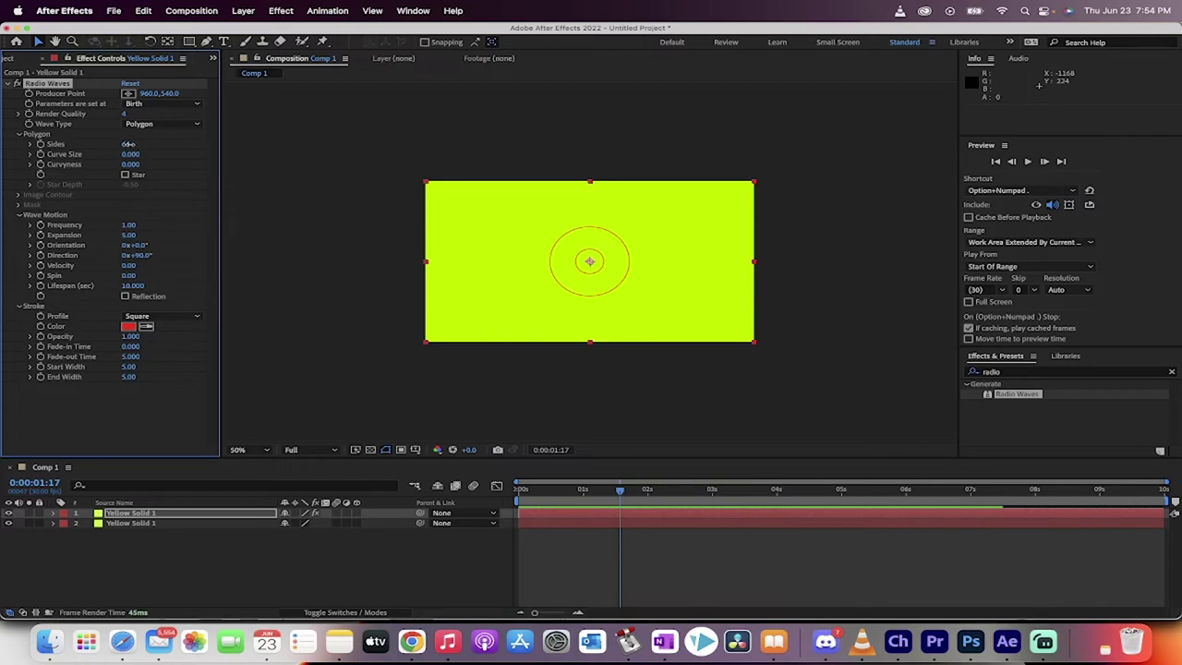
left_click_drag(127, 144, 4, 135)
key("space")
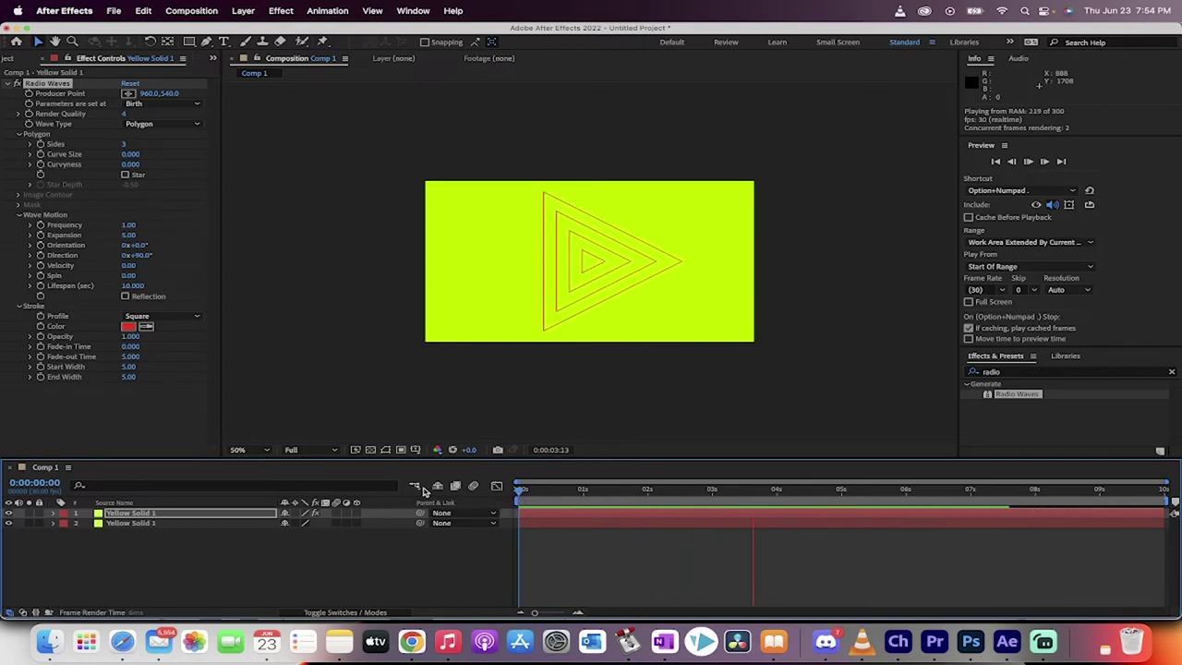
Raise Polygon Sides back up to 64 for smooth circular rings, previewing along the way.
left_click_drag(123, 144, 129, 144)
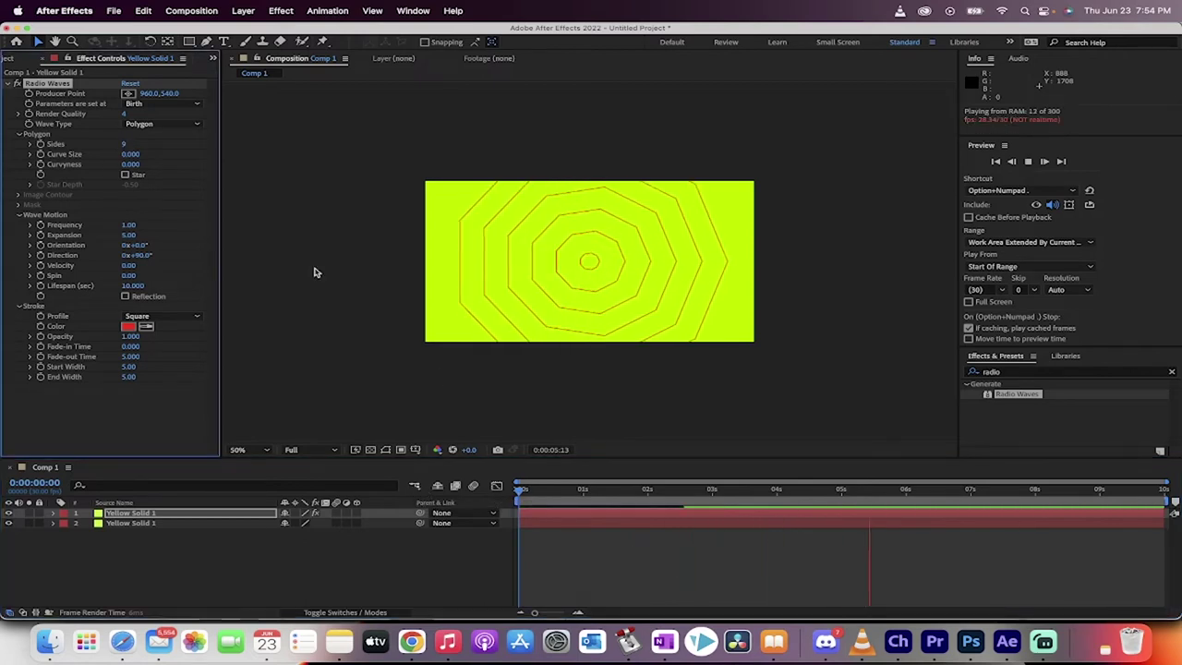
left_click(520, 497)
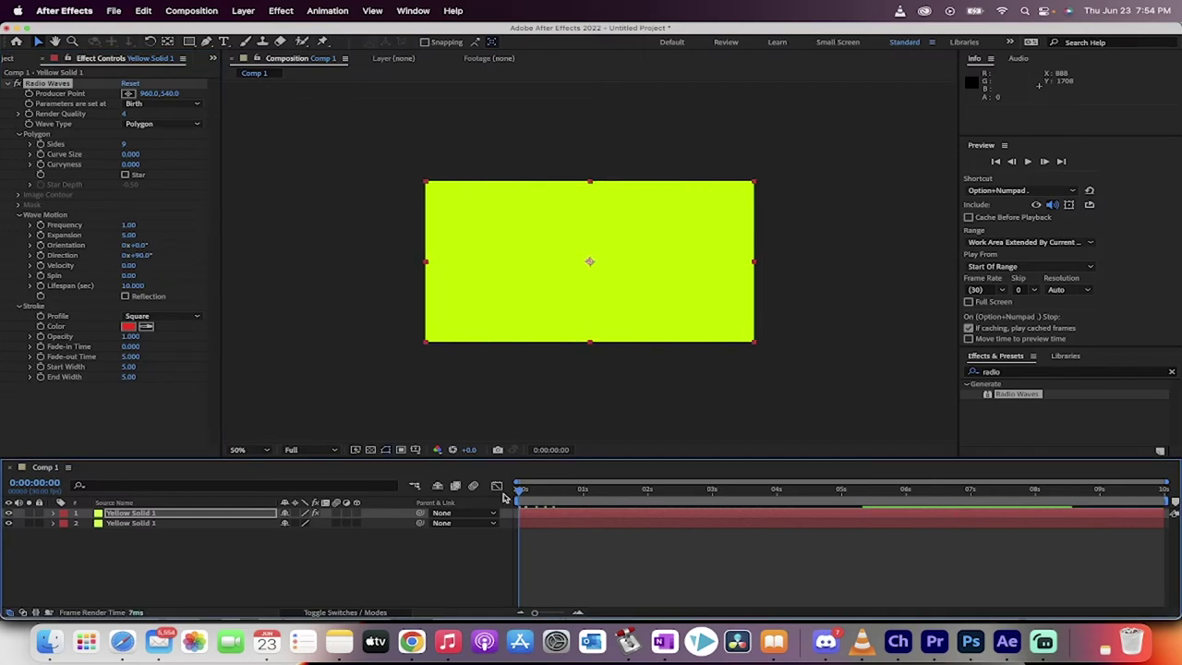
key("space")
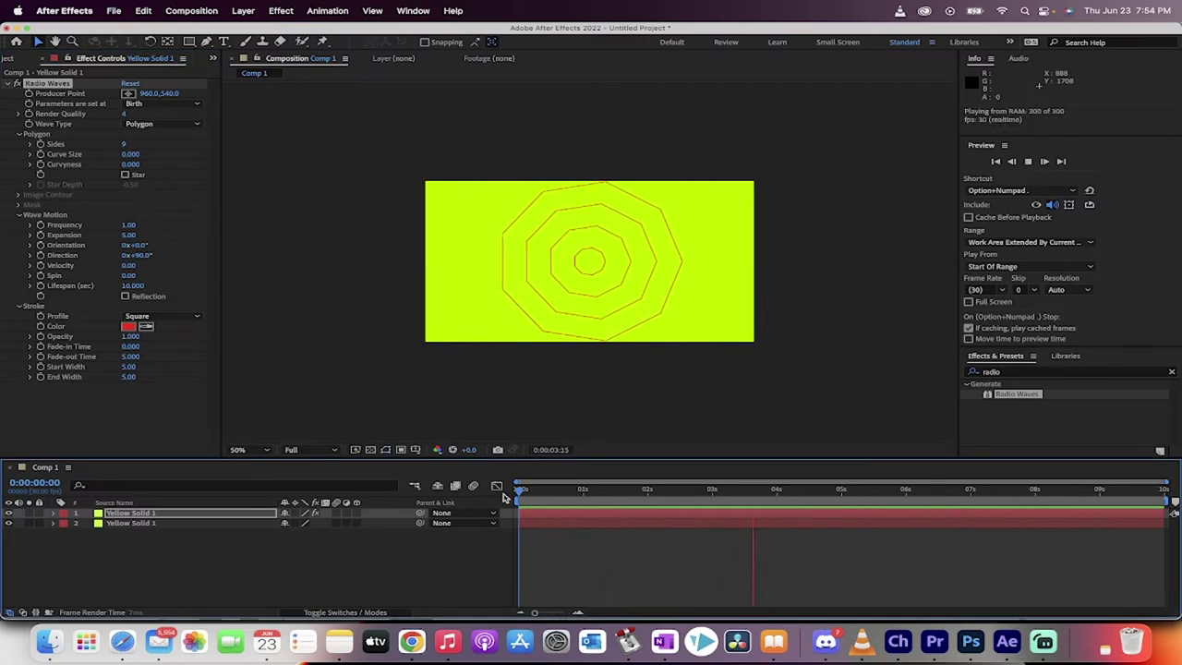
key("space")
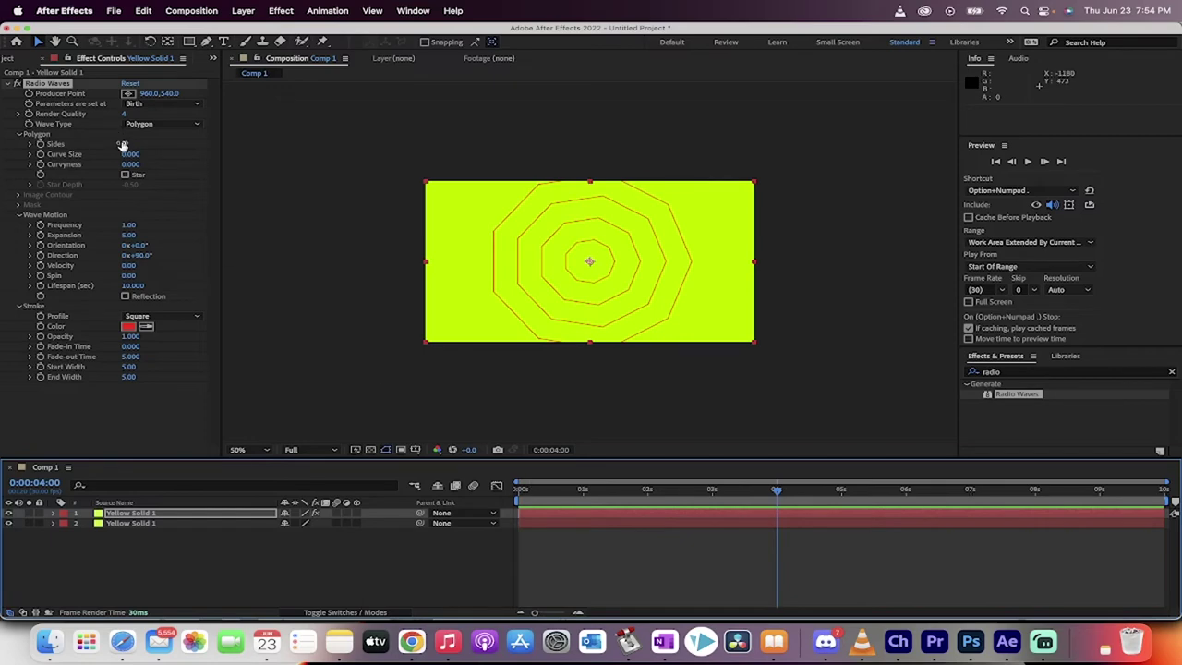
mouse_move(123, 145)
left_mouse_down()
mouse_move(111, 145)
mouse_move(132, 141)
left_mouse_up()
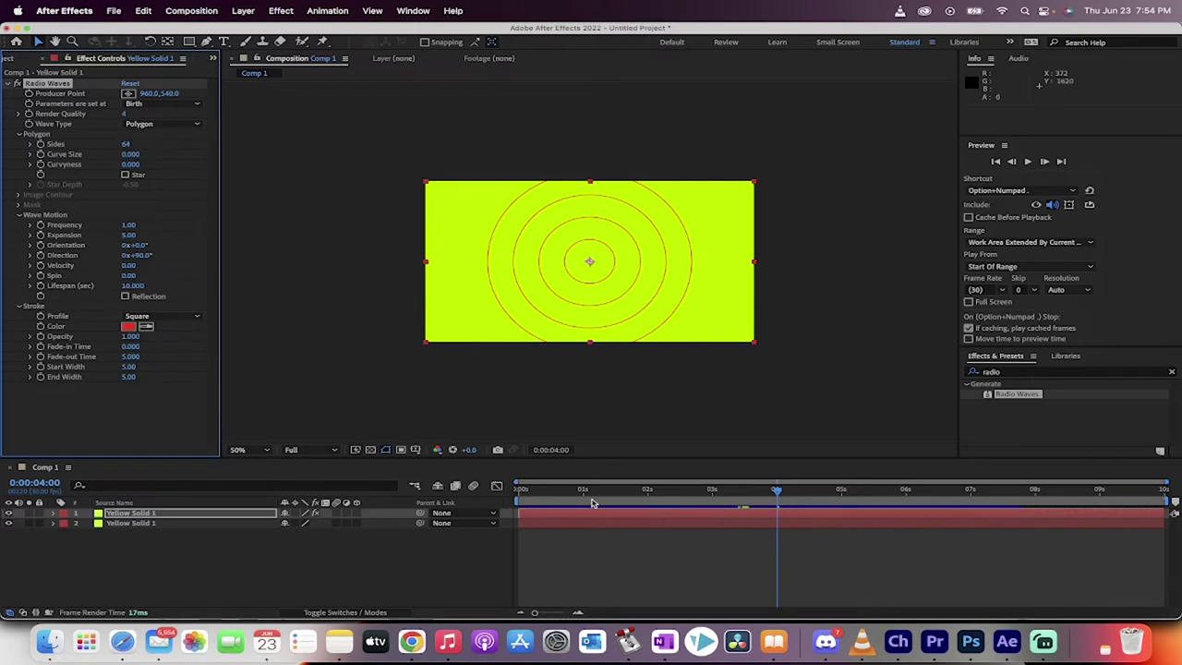
Preview, then scrub Polygon Sides from 64 down to 6 for hexagon rings.
key("space")
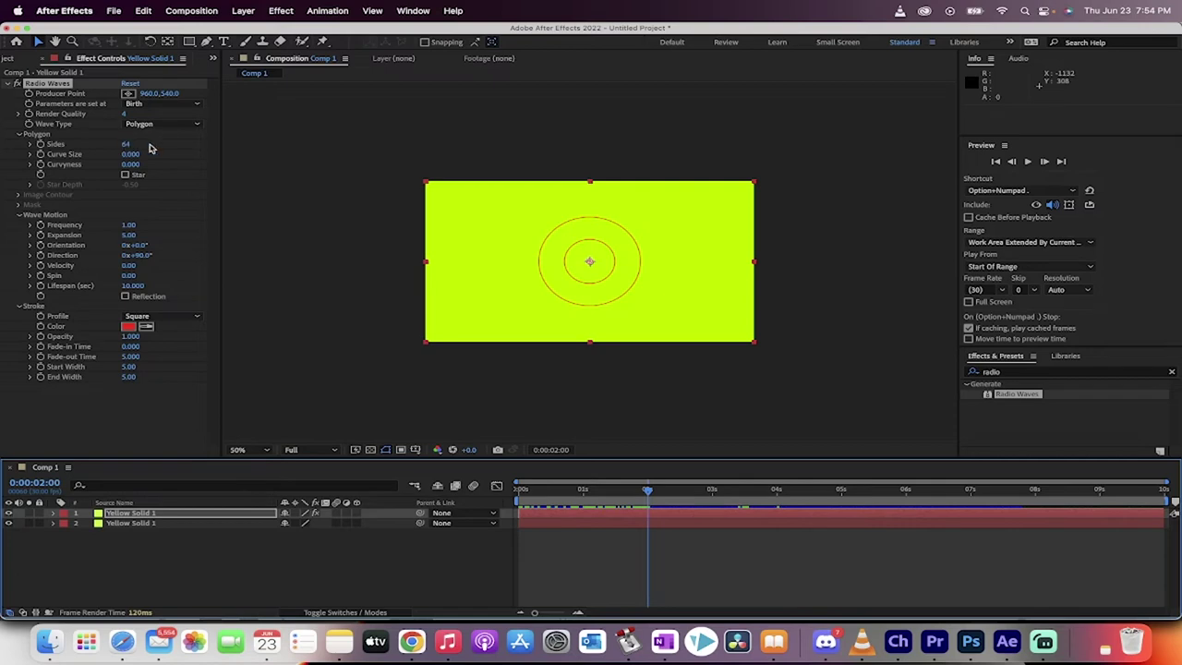
left_click_drag(129, 145, 190, 150)
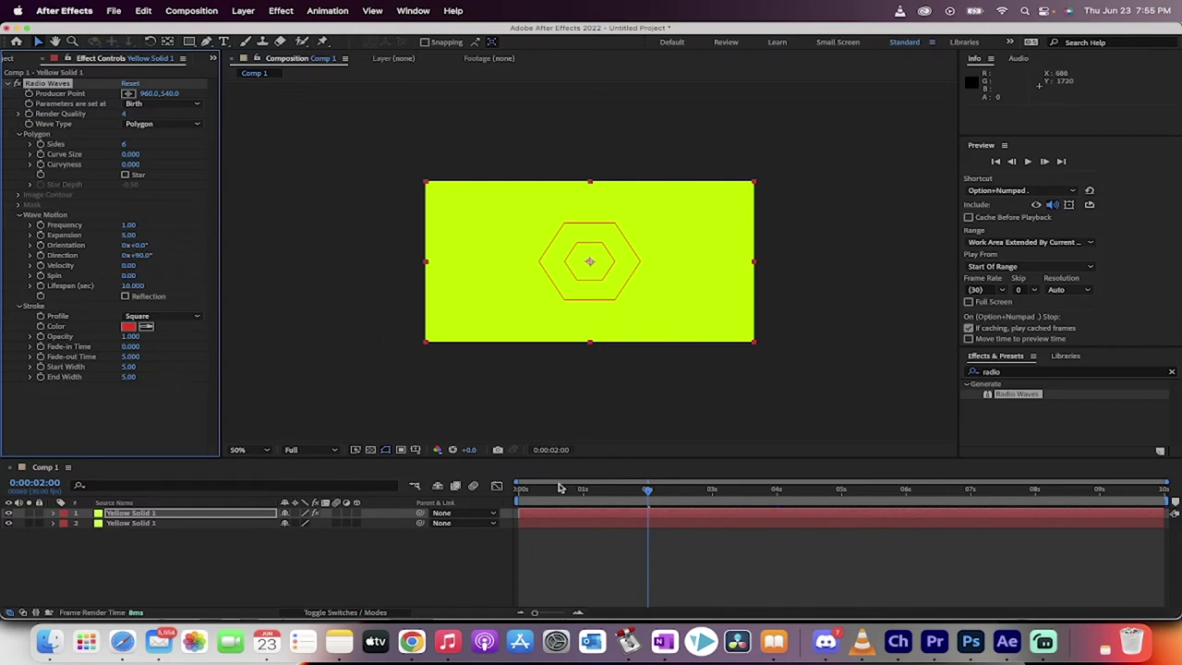
Raise the Wave Motion Frequency to 5.30, previewing the denser hexagon rings.
left_click_drag(554, 489, 764, 503)
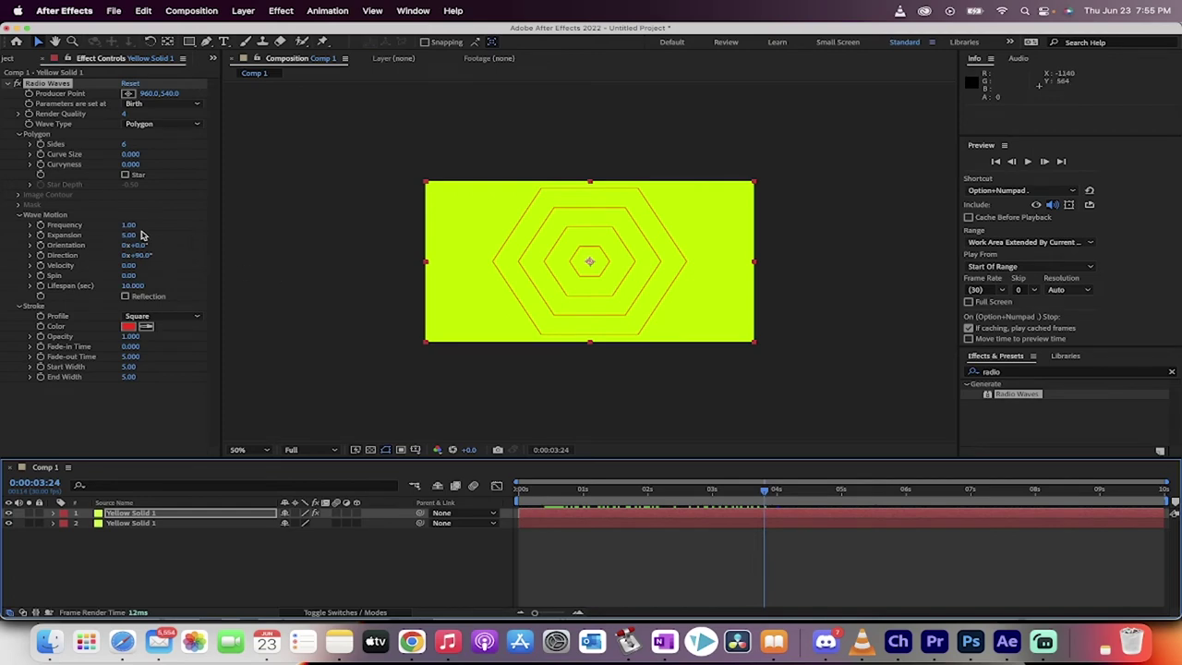
mouse_move(129, 225)
left_mouse_down()
mouse_move(238, 227)
mouse_move(132, 226)
mouse_move(136, 236)
left_mouse_up()
key("space")
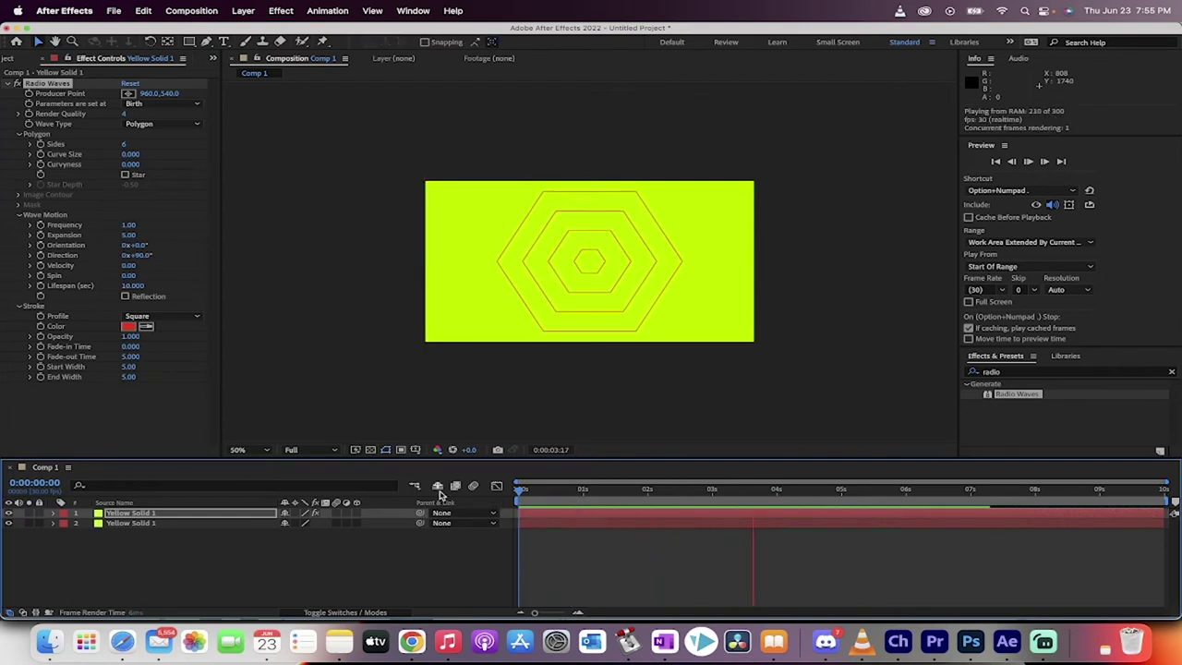
key("space")
left_click_drag(132, 224, 198, 226)
key("space")
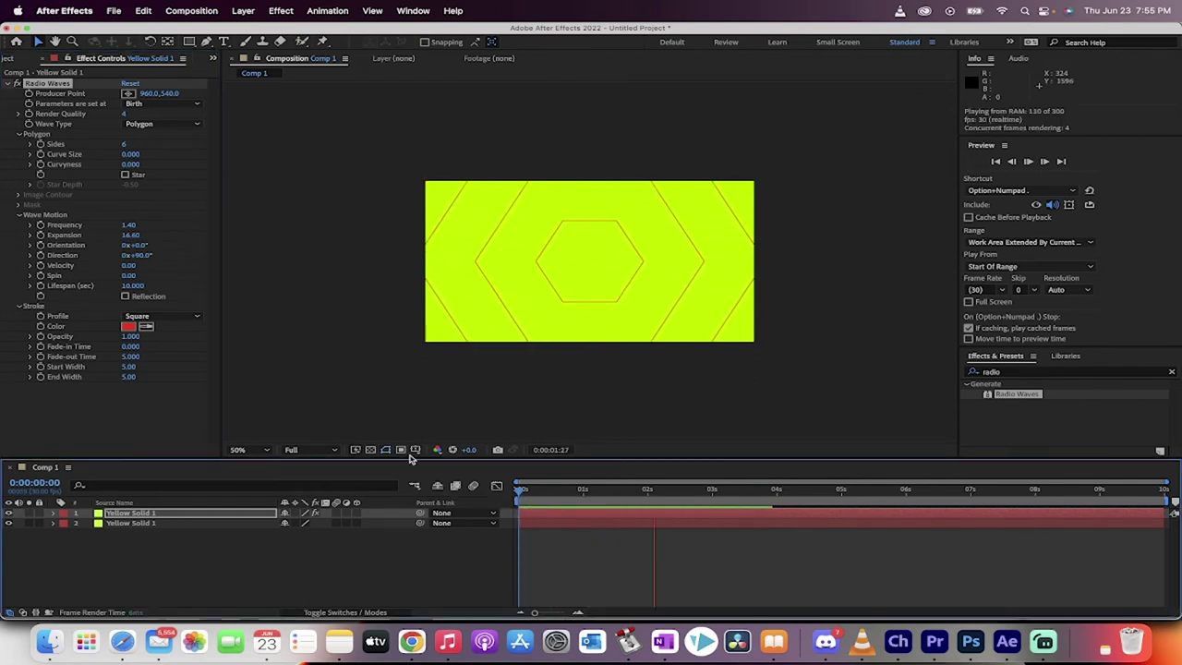
Set Expansion to 13.80 so the rings fill the yellow comp, previewing the result.
mouse_move(133, 237)
left_mouse_down()
mouse_move(79, 243)
mouse_move(150, 224)
left_mouse_up()
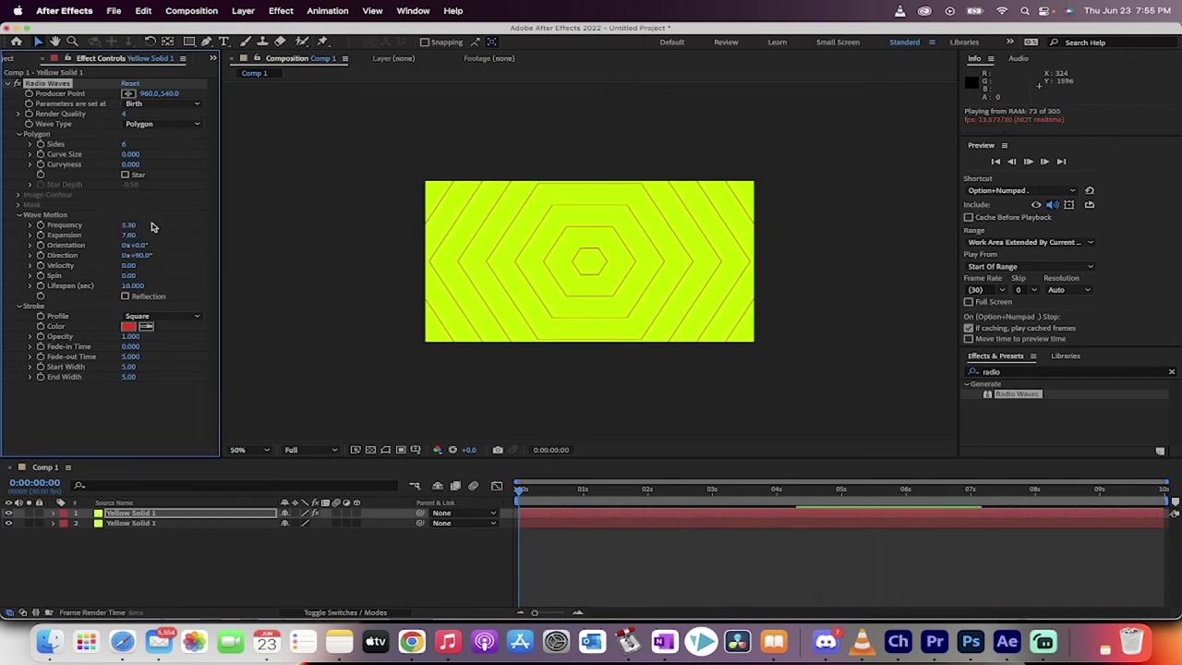
key("space")
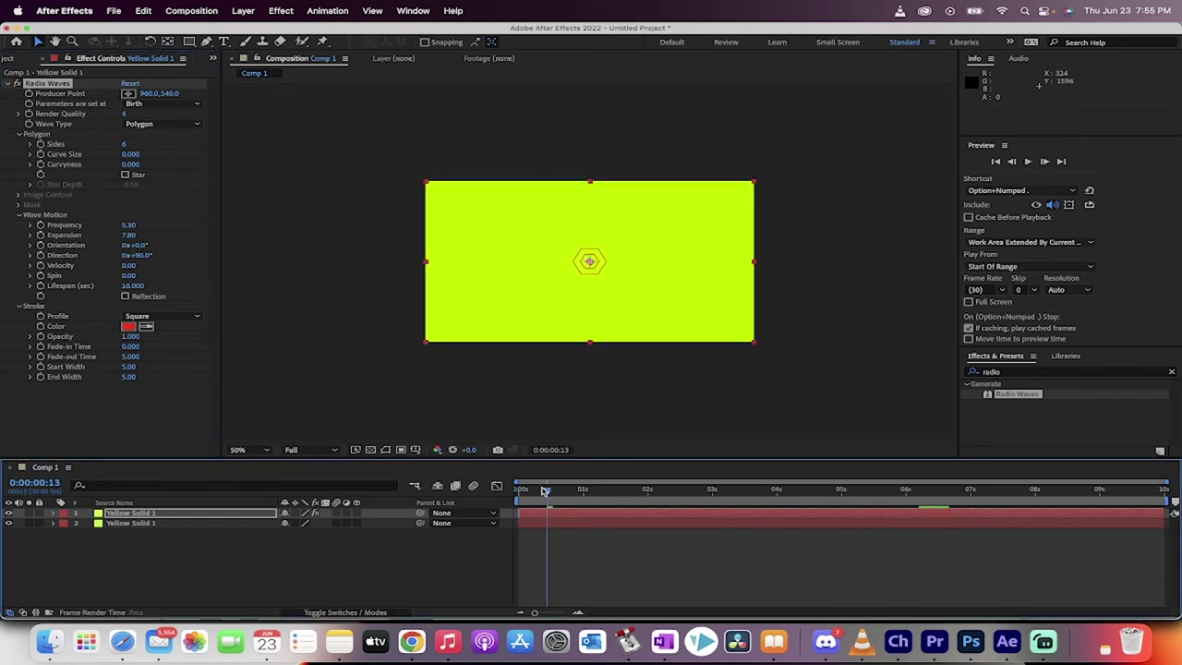
key("space")
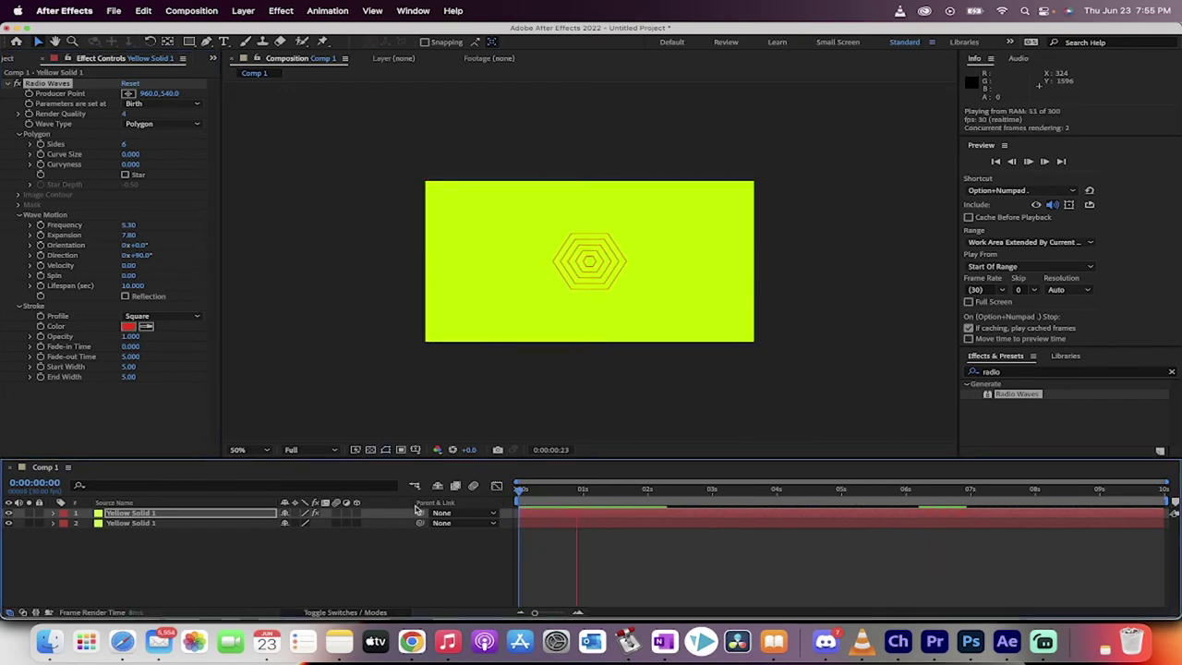
left_click_drag(129, 235, 161, 238)
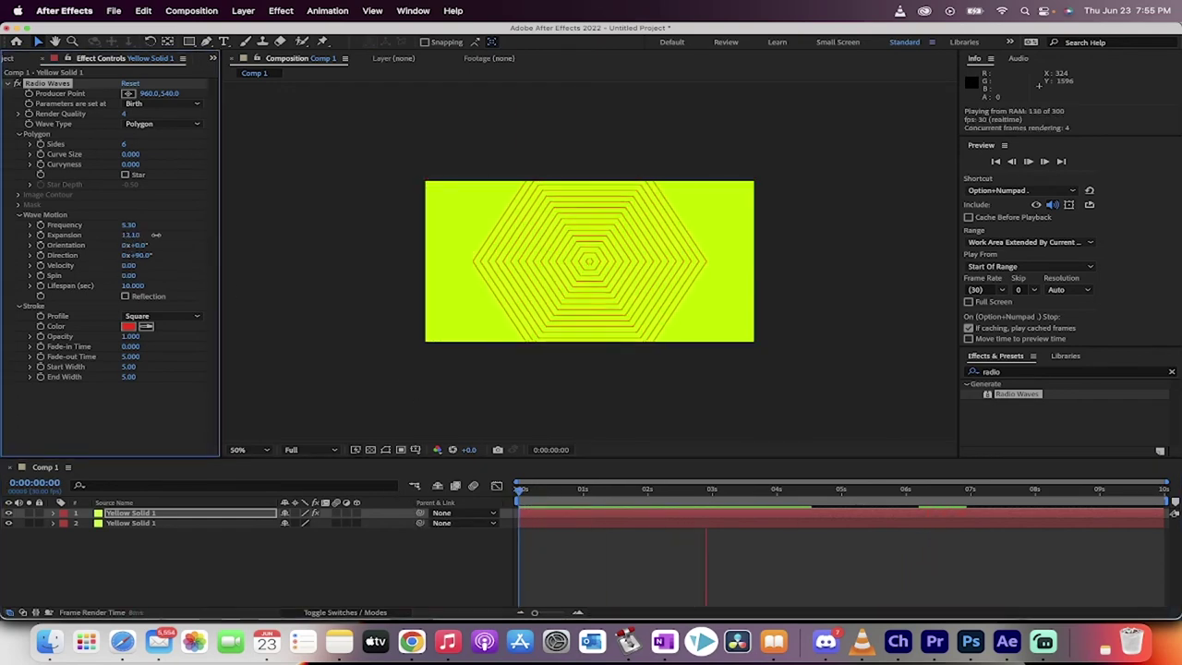
key("space")
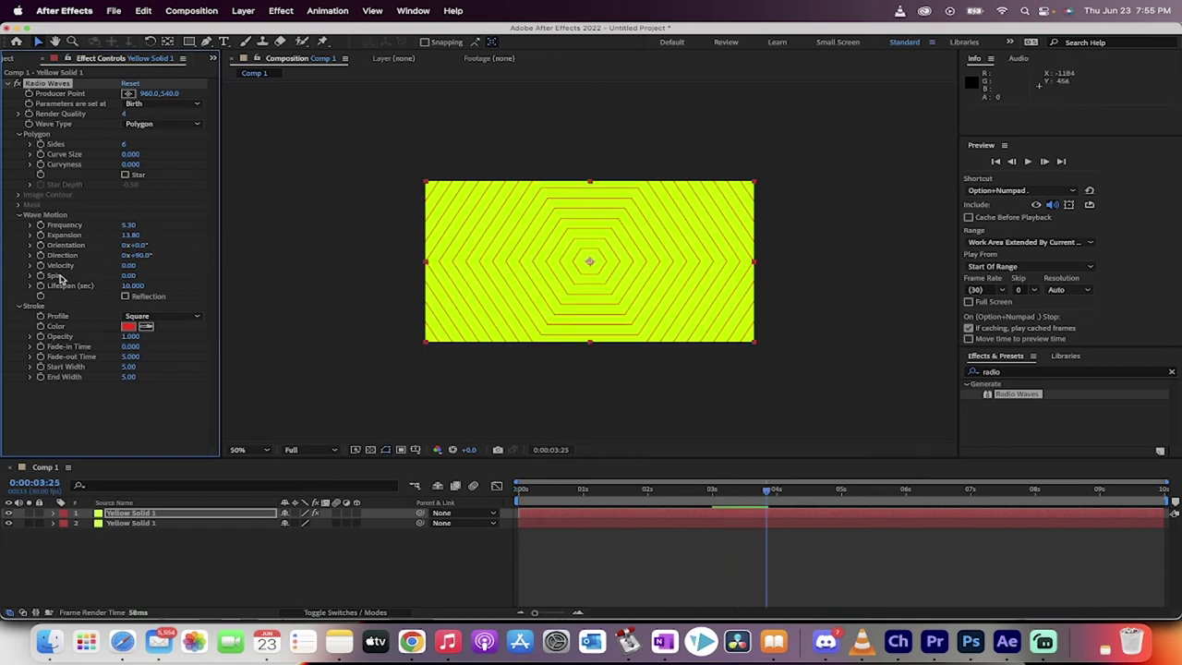
Scrub Wave Motion Spin up to 734.00 and preview the twisting hexagon rings.
left_click_drag(128, 275, 213, 269)
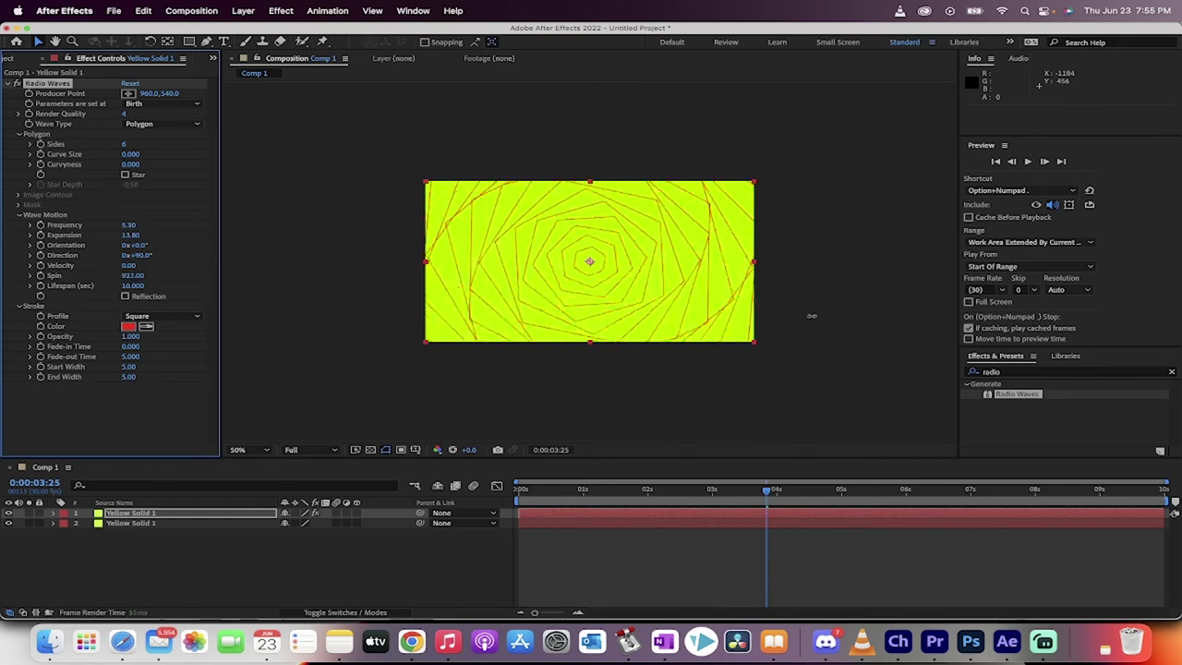
left_click_drag(812, 316, 721, 484)
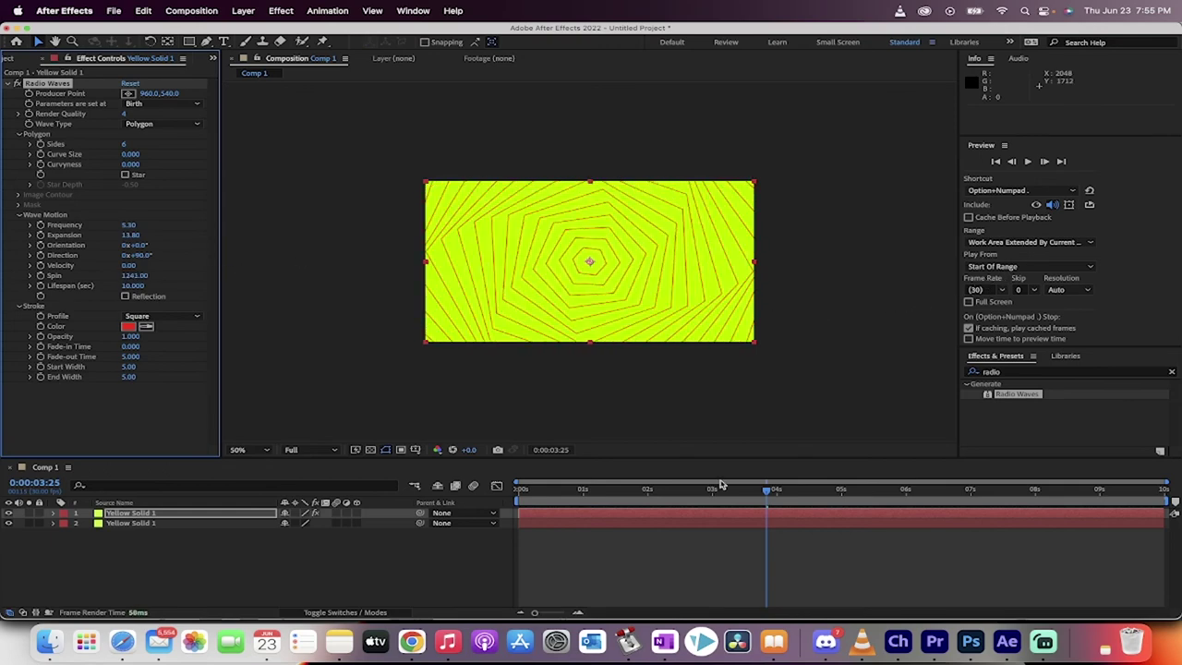
key("space")
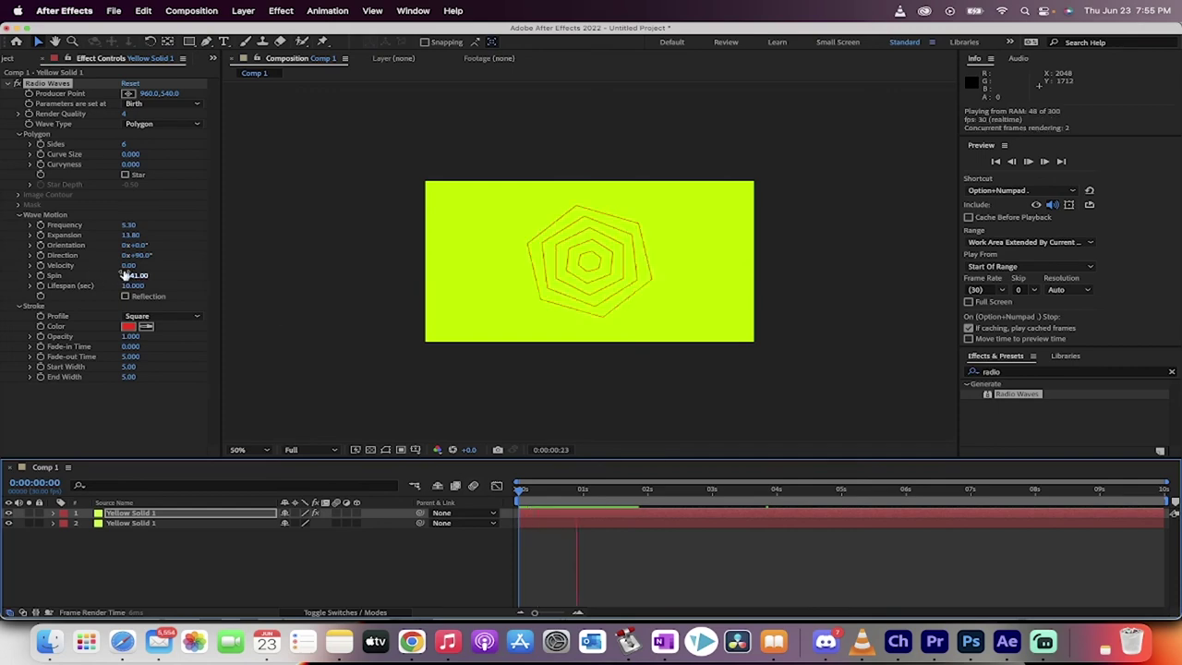
left_click_drag(124, 275, 3, 285)
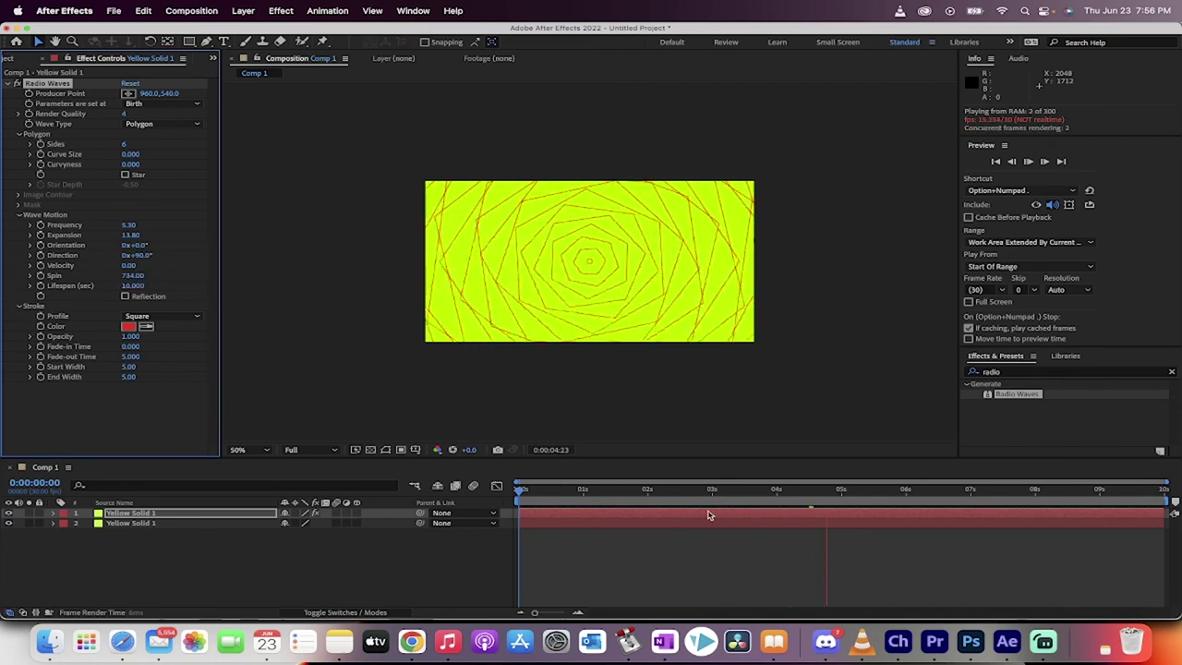
key("space")
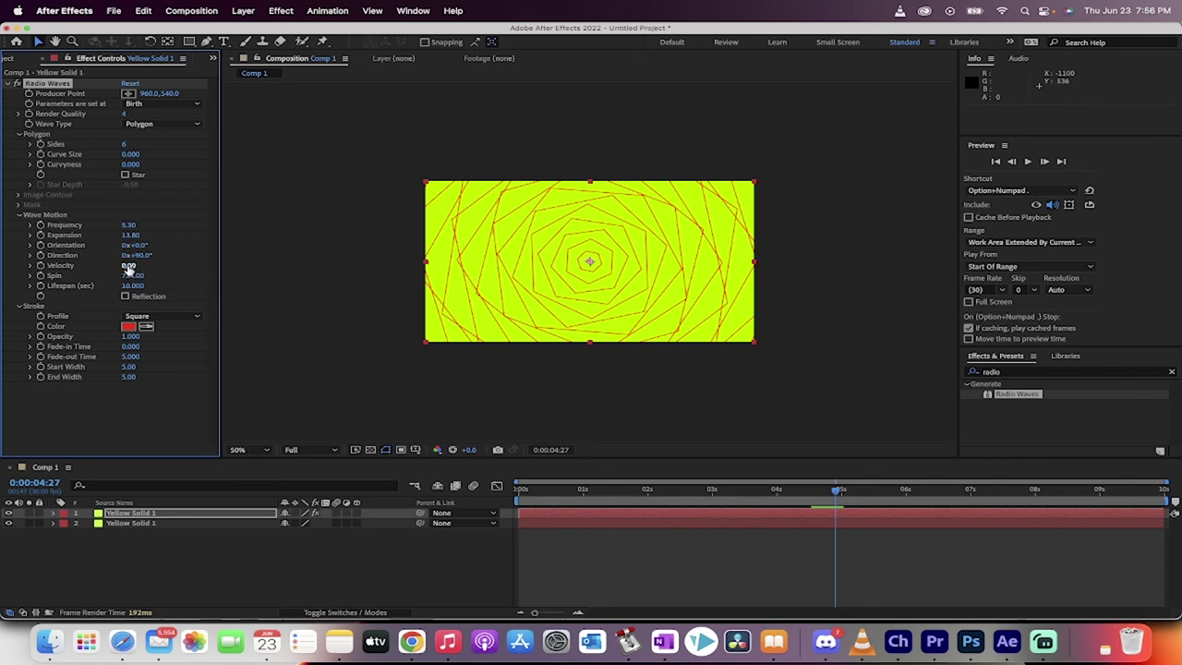
Leave Velocity at 0.00 with Lifespan at 15.700, then preview the finished spiral animation.
left_click_drag(127, 267, 215, 286)
key("space")
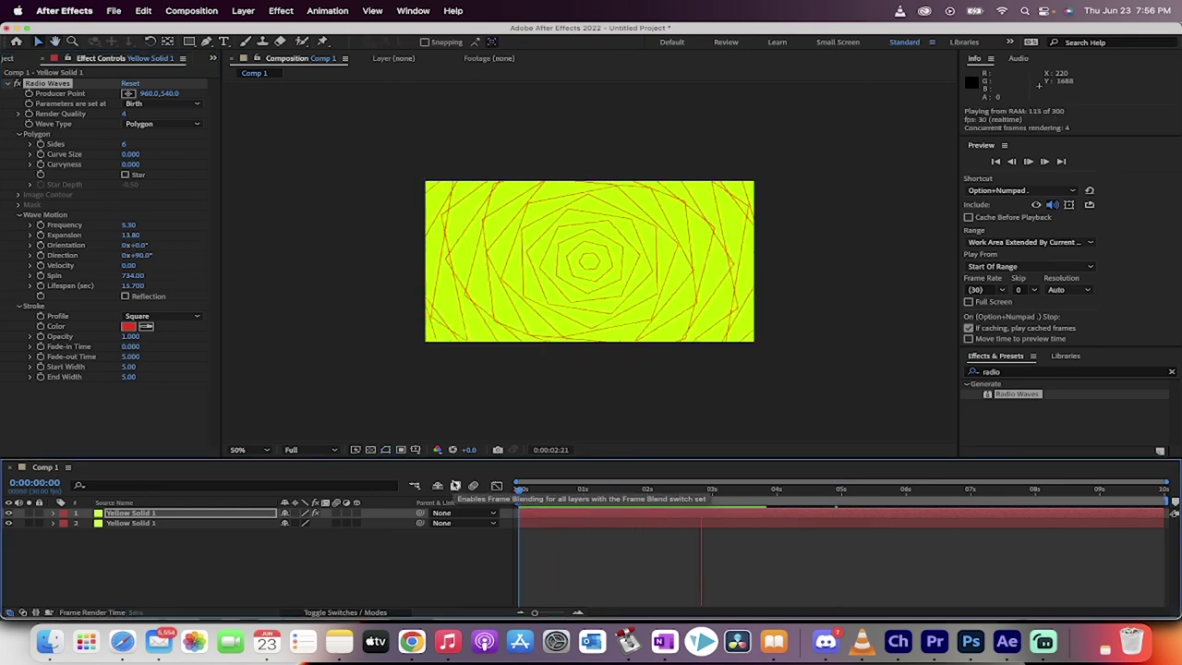
key("space")
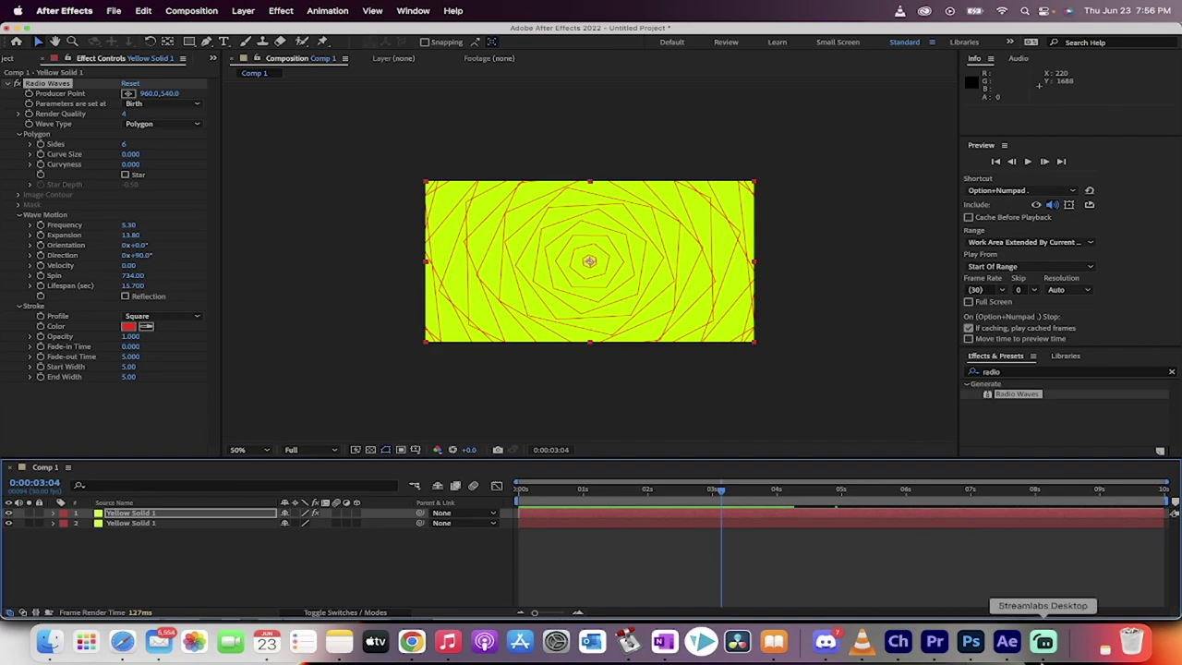